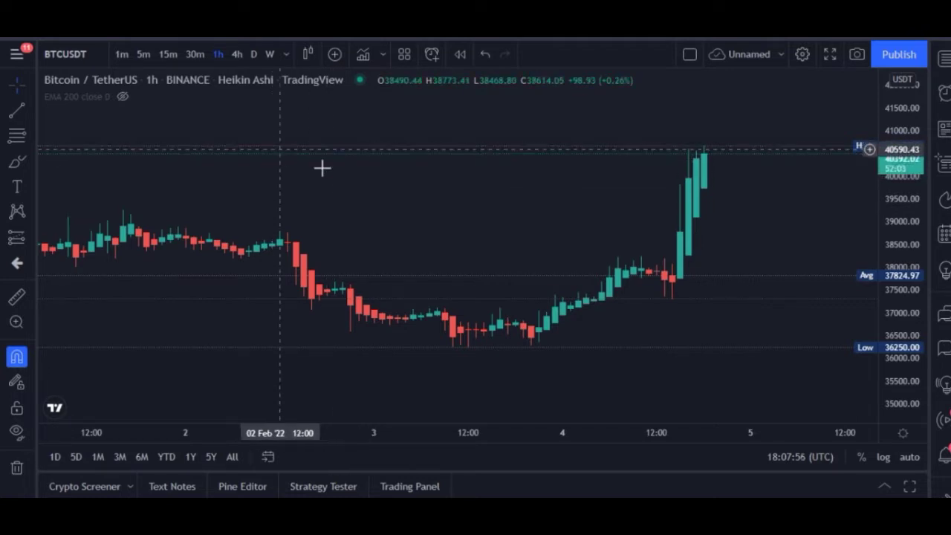
Search indicators for 'big' and add Big Snapper Alerts R2.0 to the BTCUSDT chart
{"action": "left_click", "coordinate": [362, 56]}
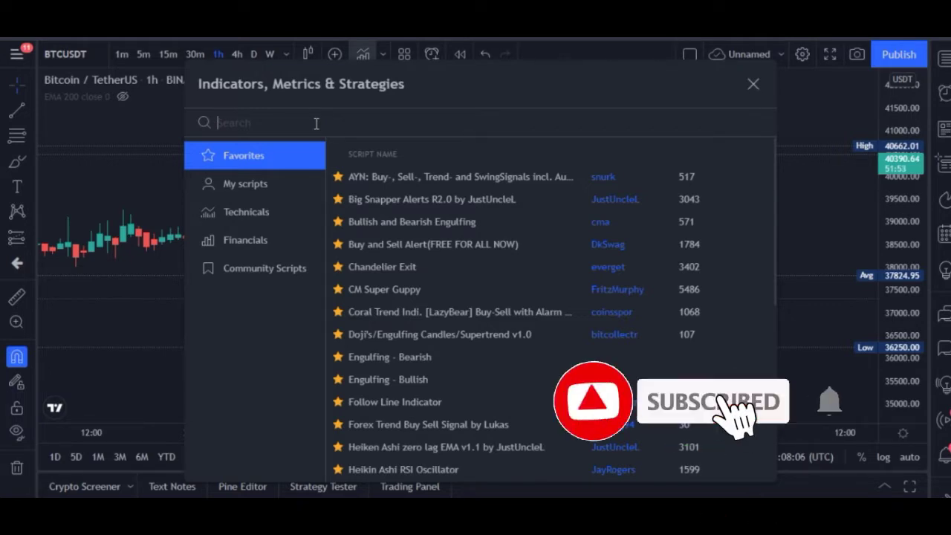
{"action": "type", "text": "big"}
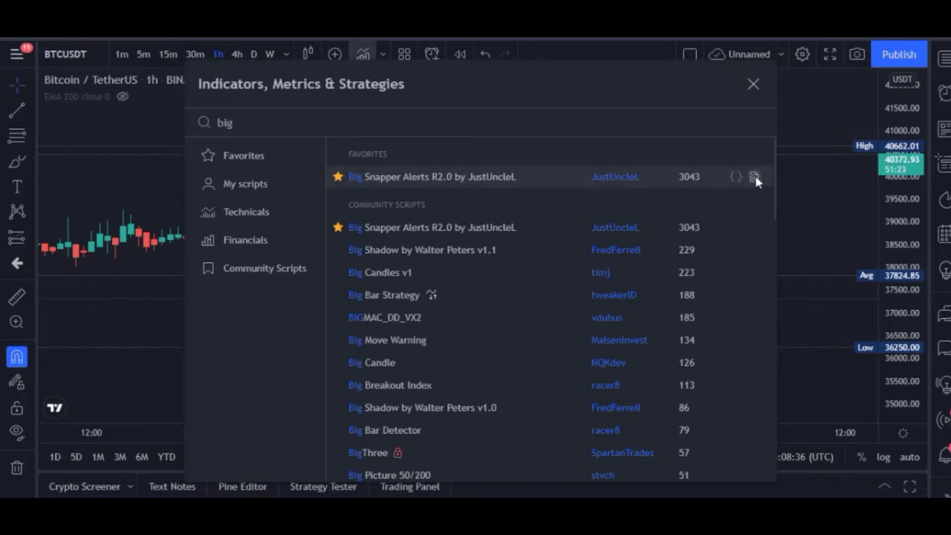
{"action": "left_click", "coordinate": [388, 177]}
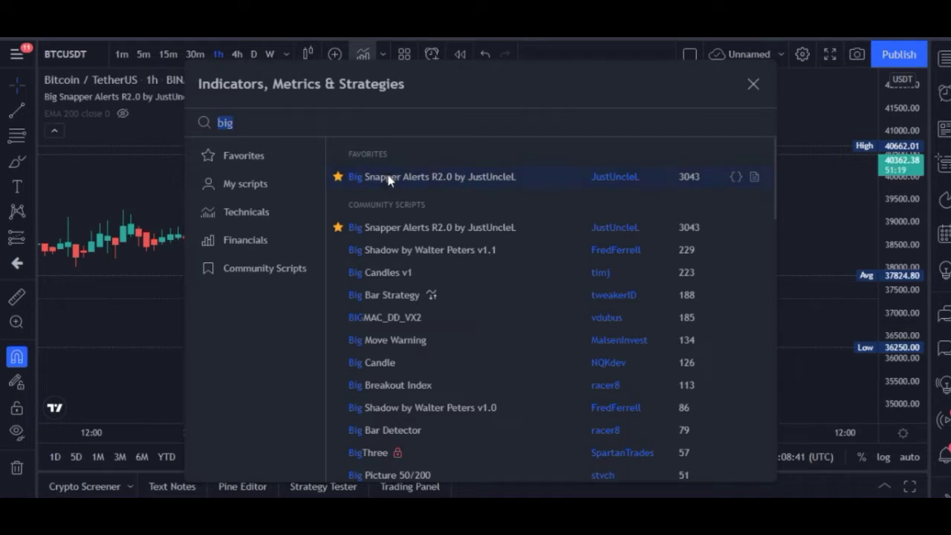
{"action": "left_click", "coordinate": [752, 84]}
Zoom and pan to bring the latest candles with SNAPPER signals into view
{"action": "scroll", "coordinate": [394, 271], "scroll_direction": "down", "scroll_amount": 2}
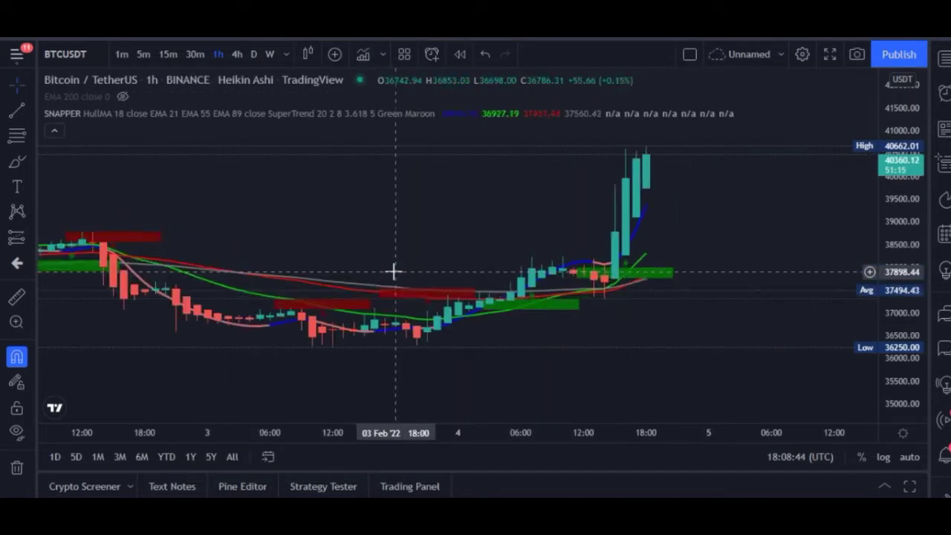
{"action": "scroll", "coordinate": [414, 280], "scroll_direction": "up", "scroll_amount": 3}
{"action": "left_click_drag", "start_coordinate": [287, 272], "coordinate": [665, 230]}
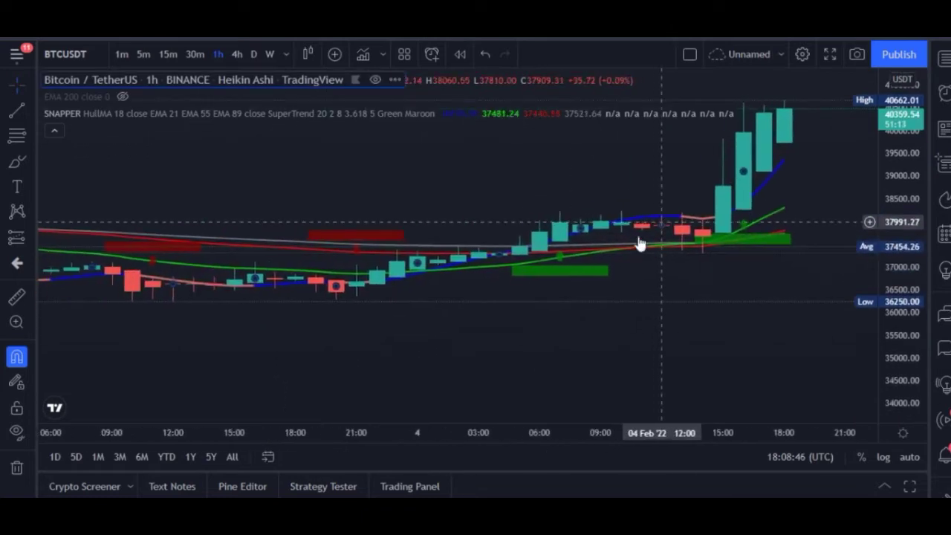
{"action": "scroll", "coordinate": [416, 260], "scroll_direction": "up", "scroll_amount": 2}
{"action": "left_click_drag", "start_coordinate": [456, 276], "coordinate": [552, 282]}
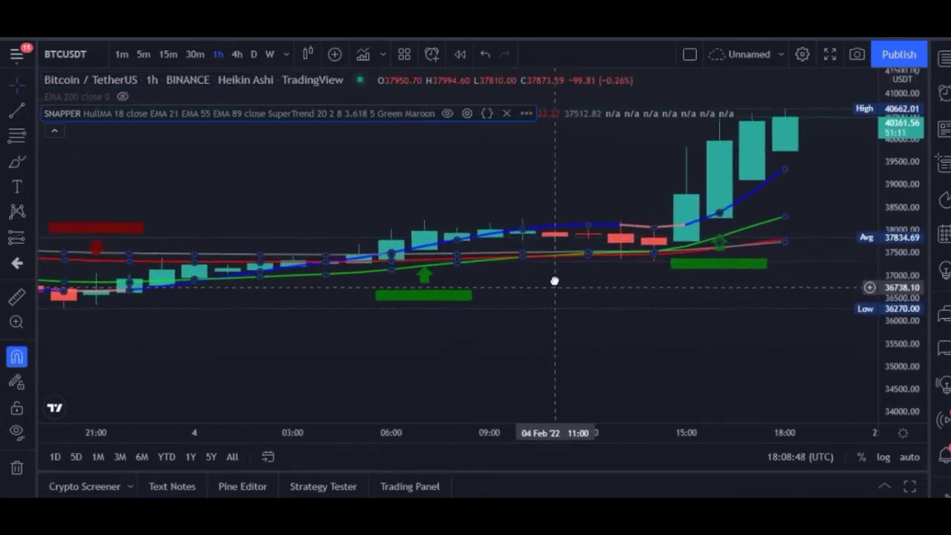
{"action": "scroll", "coordinate": [398, 297], "scroll_direction": "down", "scroll_amount": 1}
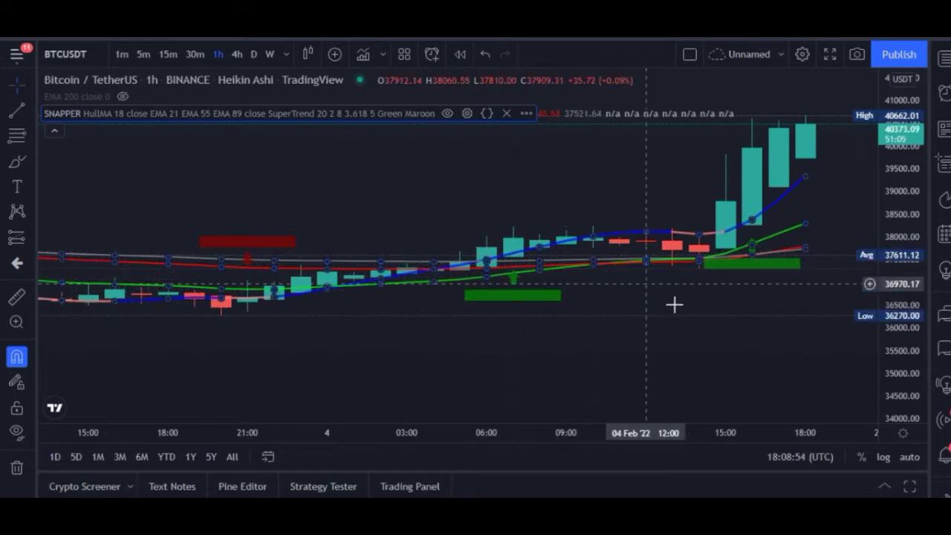
{"action": "scroll", "coordinate": [579, 297], "scroll_direction": "right", "scroll_amount": 3}
{"action": "scroll", "coordinate": [486, 279], "scroll_direction": "left", "scroll_amount": 5}
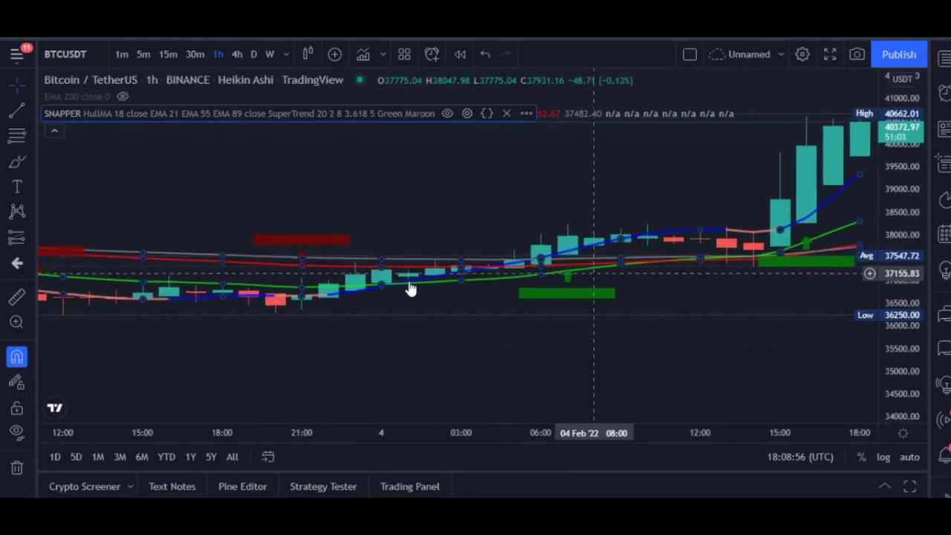
{"action": "scroll", "coordinate": [494, 276], "scroll_direction": "right", "scroll_amount": 1}
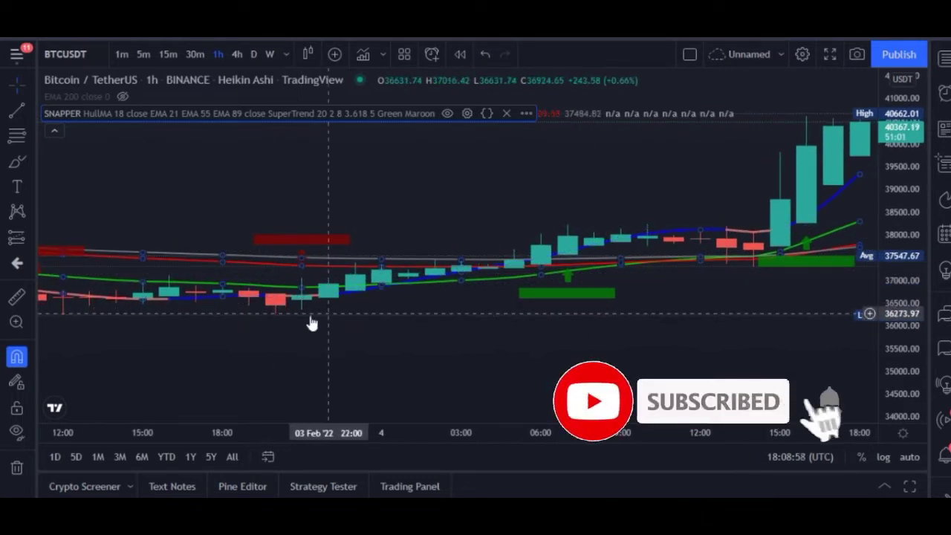
Scan earlier and later bars for SNAPPER zones, then open the SNAPPER indicator's settings
{"action": "scroll", "coordinate": [331, 290], "scroll_direction": "down", "scroll_amount": 4}
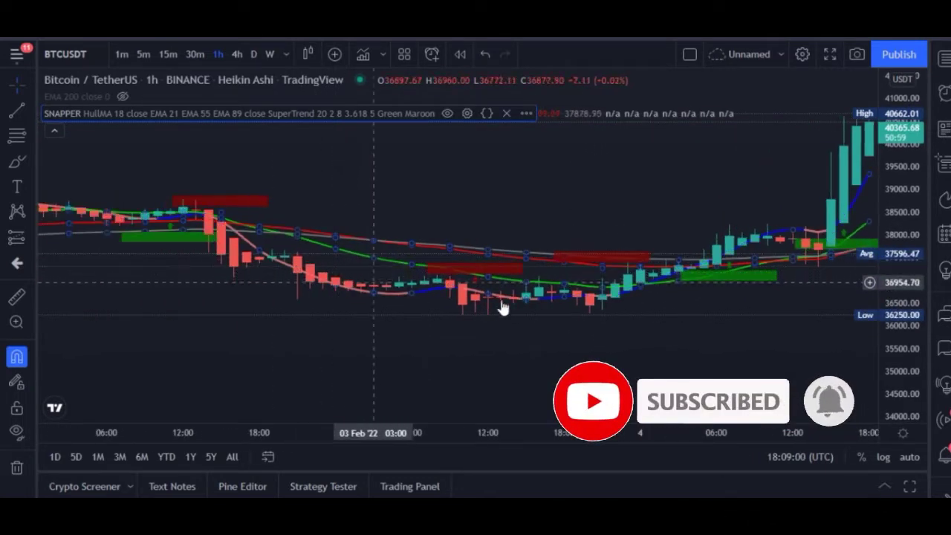
{"action": "scroll", "coordinate": [490, 310], "scroll_direction": "right", "scroll_amount": 3}
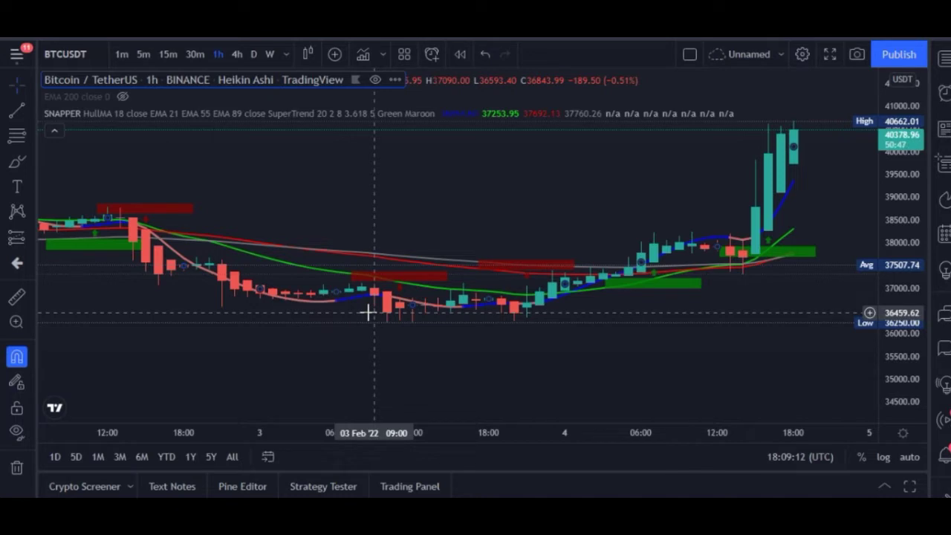
{"action": "left_click_drag", "start_coordinate": [433, 339], "coordinate": [286, 326]}
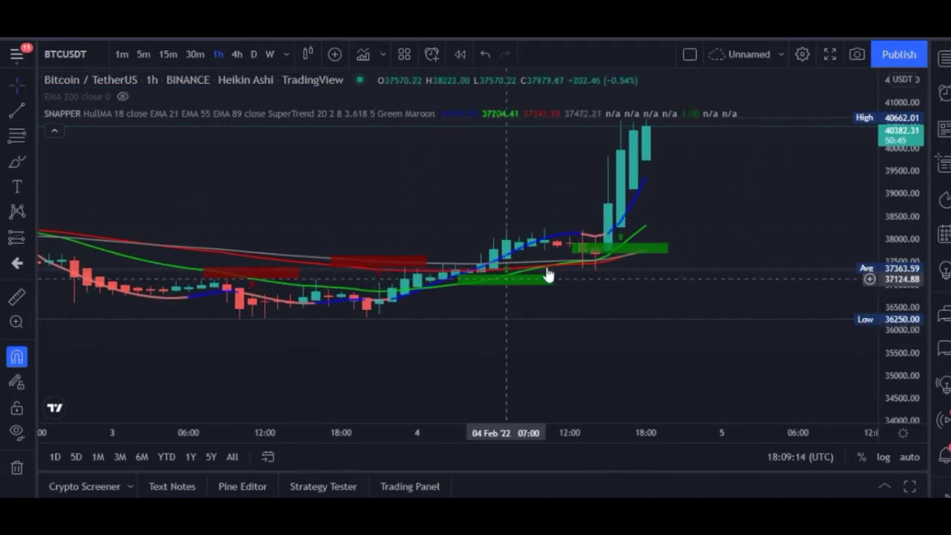
{"action": "scroll", "coordinate": [487, 315], "scroll_direction": "left", "scroll_amount": 5}
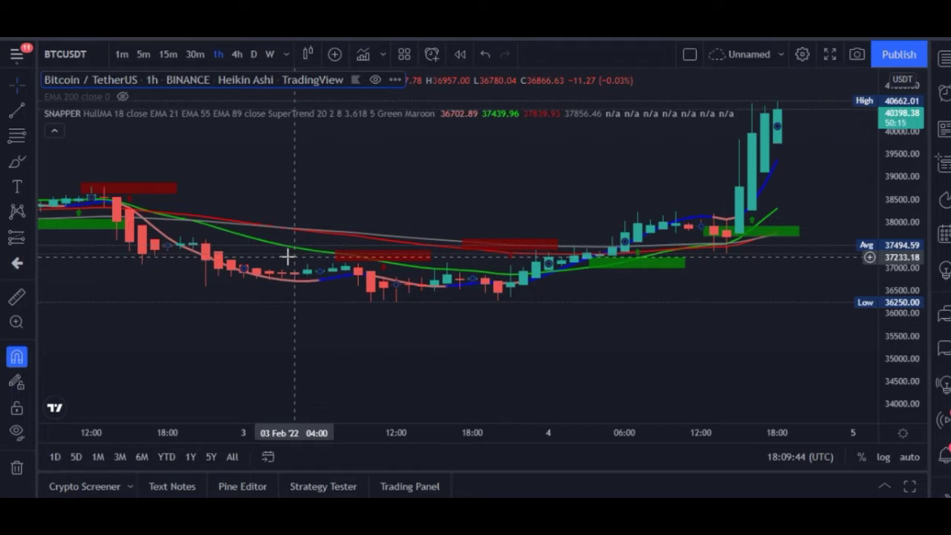
{"action": "scroll", "coordinate": [323, 325], "scroll_direction": "up", "scroll_amount": 1}
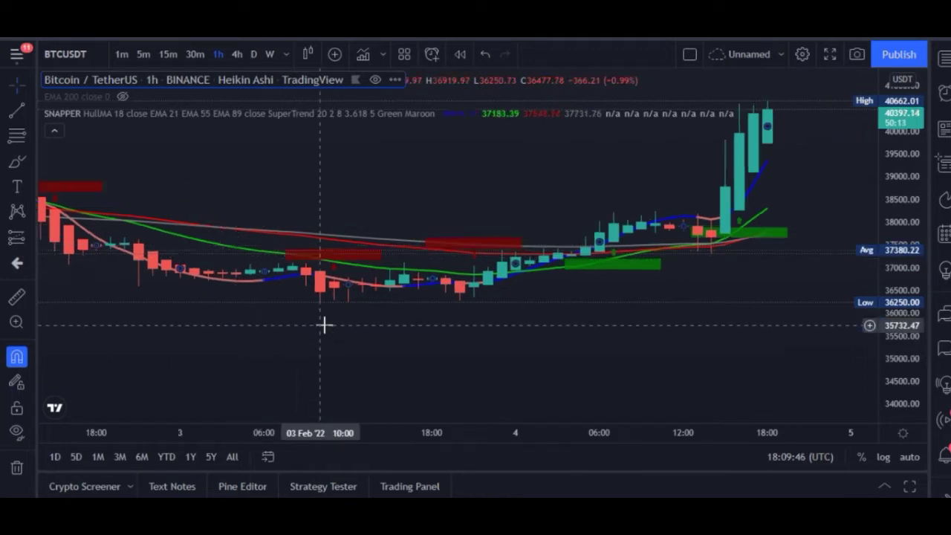
{"action": "scroll", "coordinate": [319, 319], "scroll_direction": "down", "scroll_amount": 2}
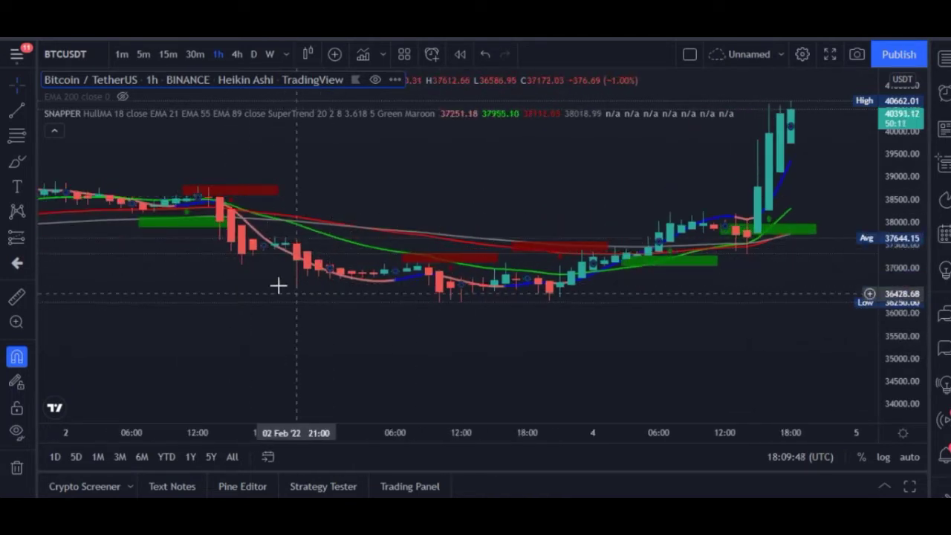
{"action": "left_click_drag", "start_coordinate": [220, 257], "coordinate": [303, 278]}
{"action": "scroll", "coordinate": [290, 278], "scroll_direction": "right", "scroll_amount": 5}
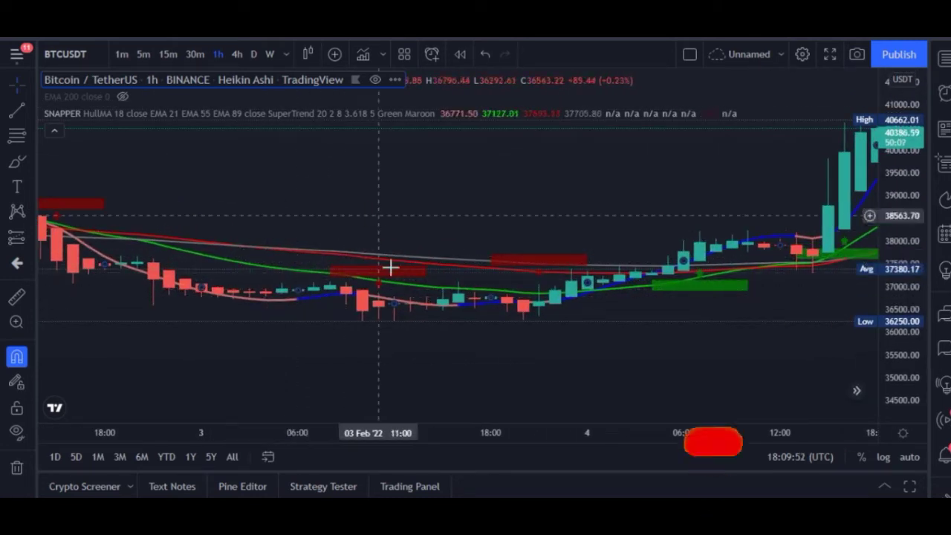
{"action": "left_click_drag", "start_coordinate": [535, 319], "coordinate": [331, 308]}
{"action": "scroll", "coordinate": [301, 323], "scroll_direction": "down", "scroll_amount": 5}
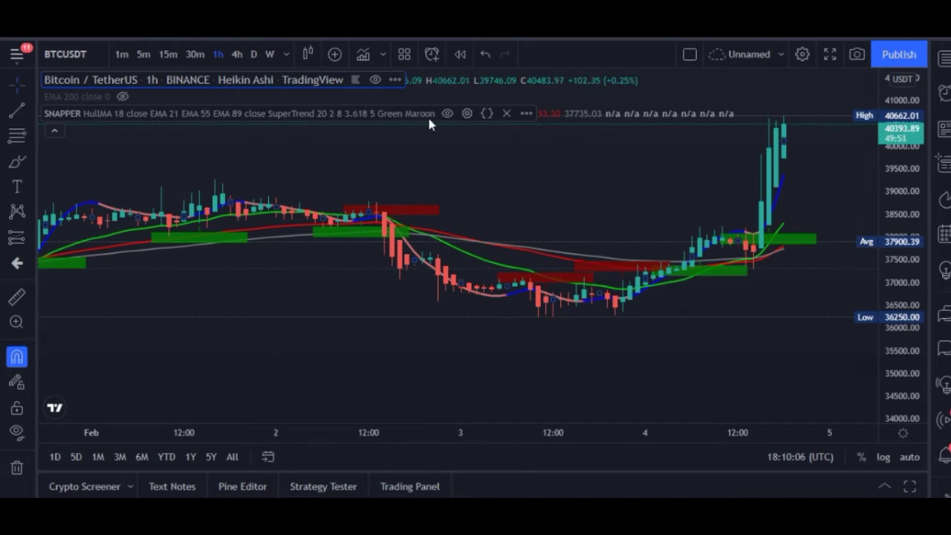
{"action": "left_click", "coordinate": [468, 114]}
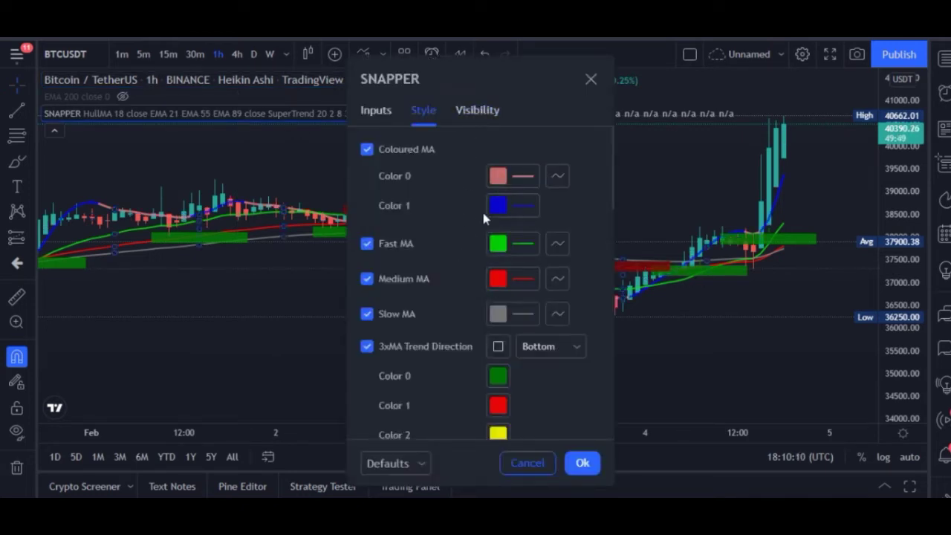
Untick Coloured MA, Fast MA, Medium MA and Slow MA in SNAPPER Style settings and apply
{"action": "scroll", "coordinate": [241, 275], "scroll_direction": "up", "scroll_amount": 4}
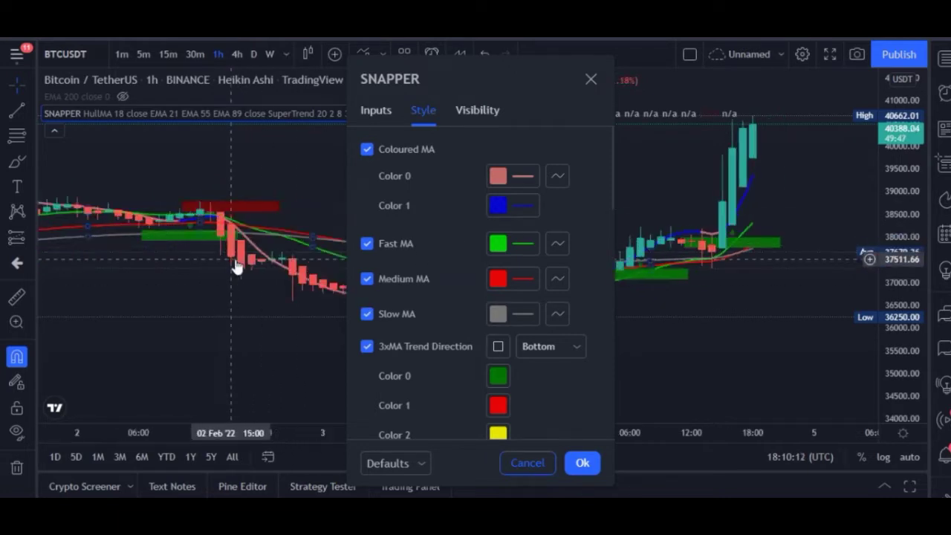
{"action": "scroll", "coordinate": [241, 275], "scroll_direction": "up", "scroll_amount": 3}
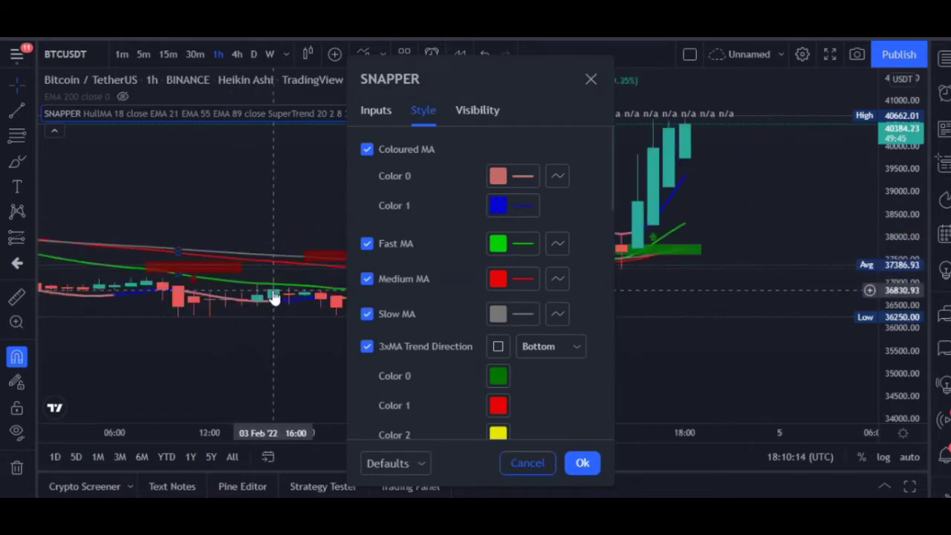
{"action": "scroll", "coordinate": [170, 301], "scroll_direction": "down", "scroll_amount": 4}
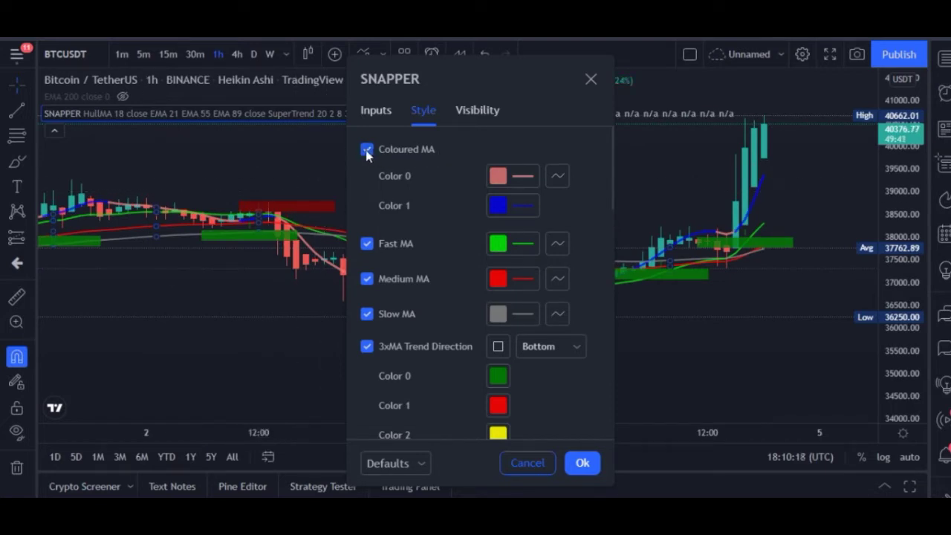
{"action": "left_click", "coordinate": [366, 150]}
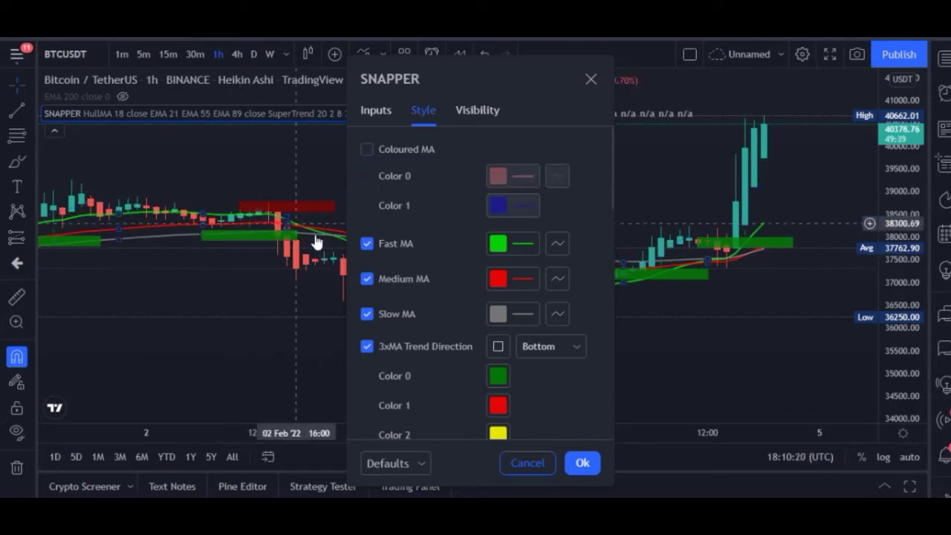
{"action": "left_click", "coordinate": [366, 244]}
{"action": "left_click", "coordinate": [366, 279]}
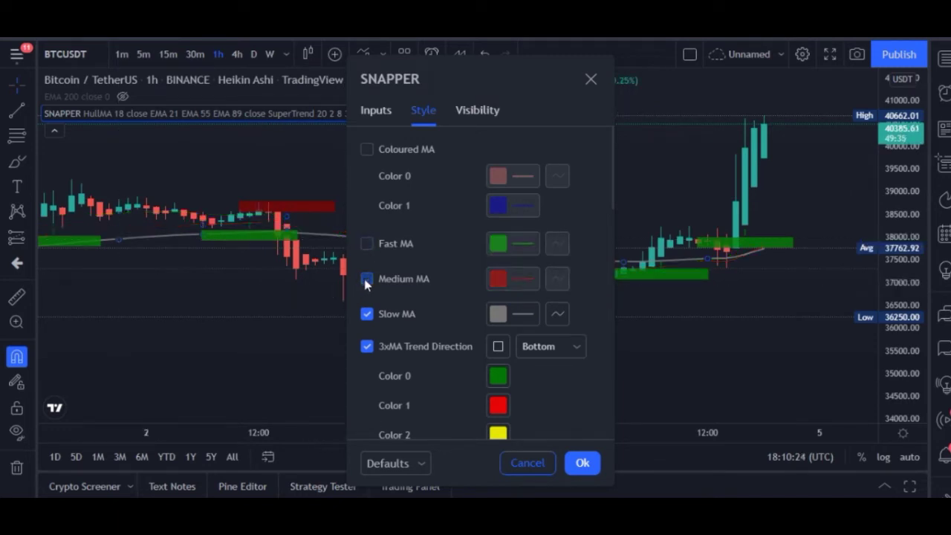
{"action": "left_click", "coordinate": [366, 315]}
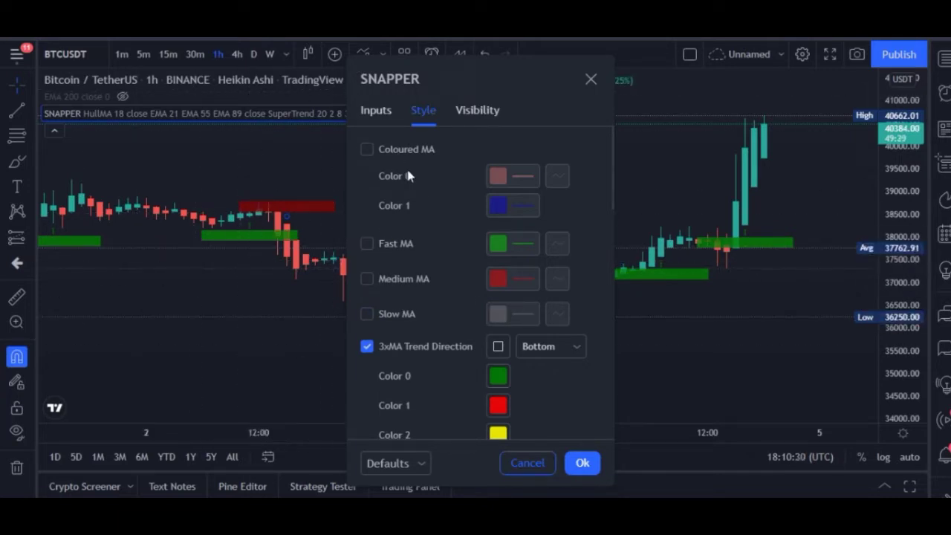
{"action": "left_click", "coordinate": [582, 463]}
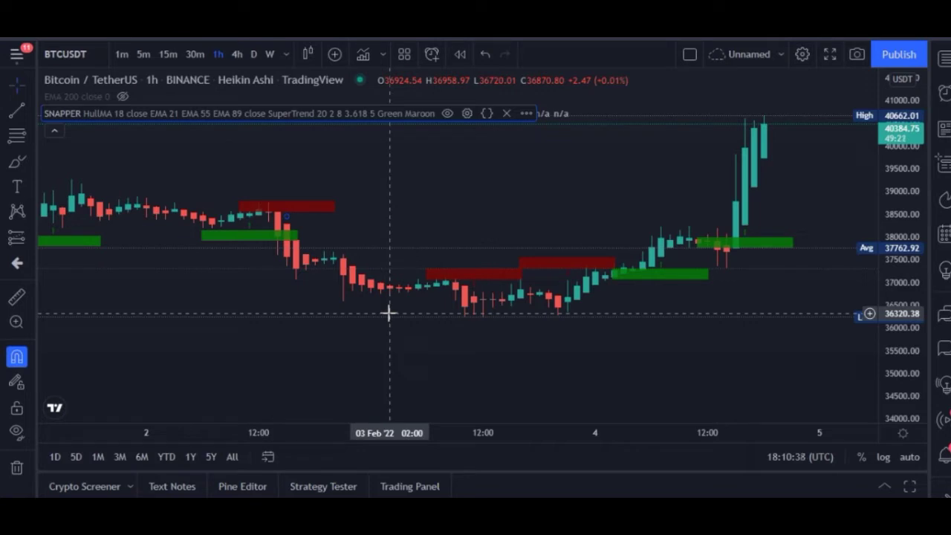
{"action": "scroll", "coordinate": [292, 304], "scroll_direction": "down", "scroll_amount": 3}
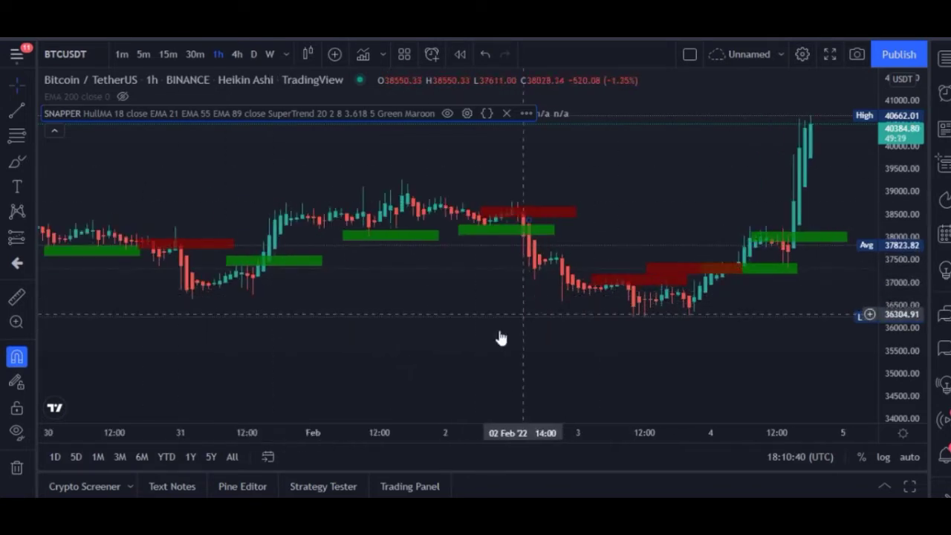
Collapse the indicator legend and switch the chart to the 15-minute timeframe
{"action": "left_click", "coordinate": [56, 131]}
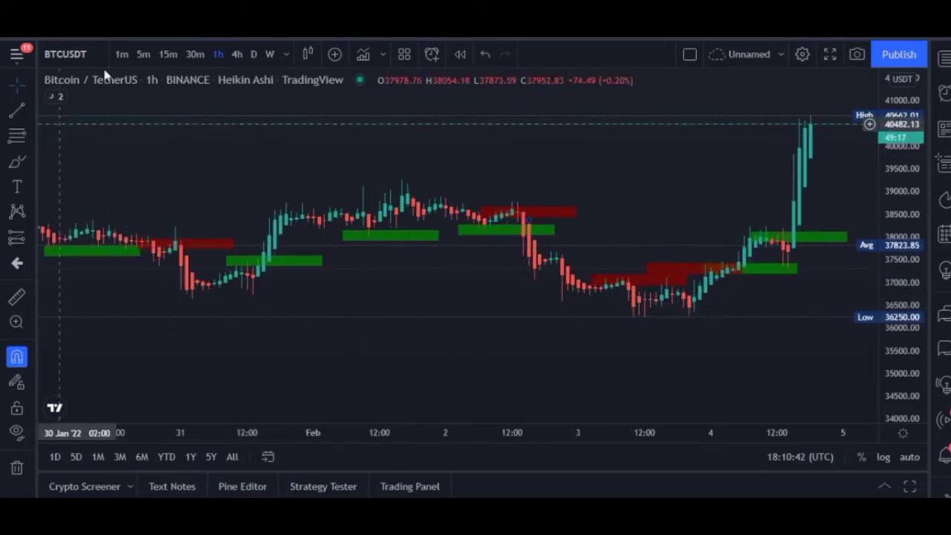
{"action": "left_click", "coordinate": [167, 56]}
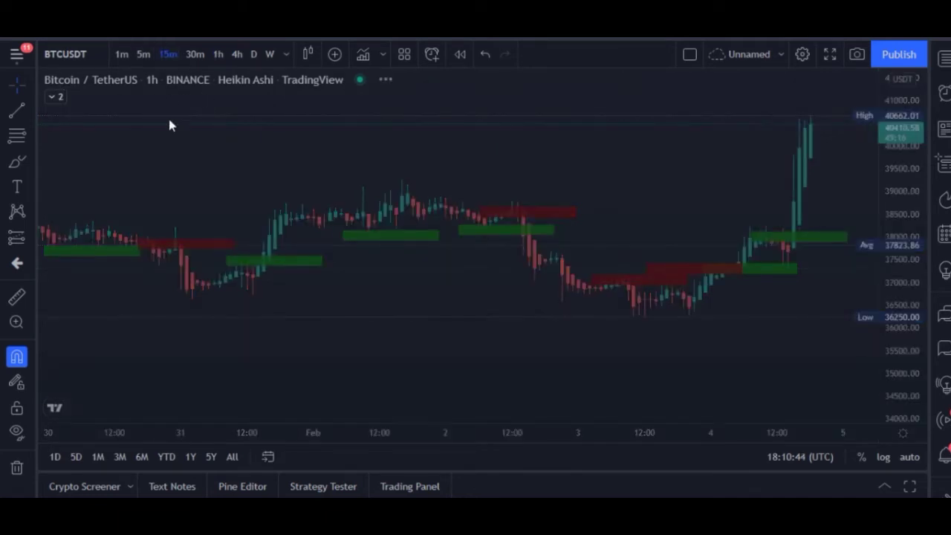
{"action": "scroll", "coordinate": [312, 306], "scroll_direction": "up", "scroll_amount": 5}
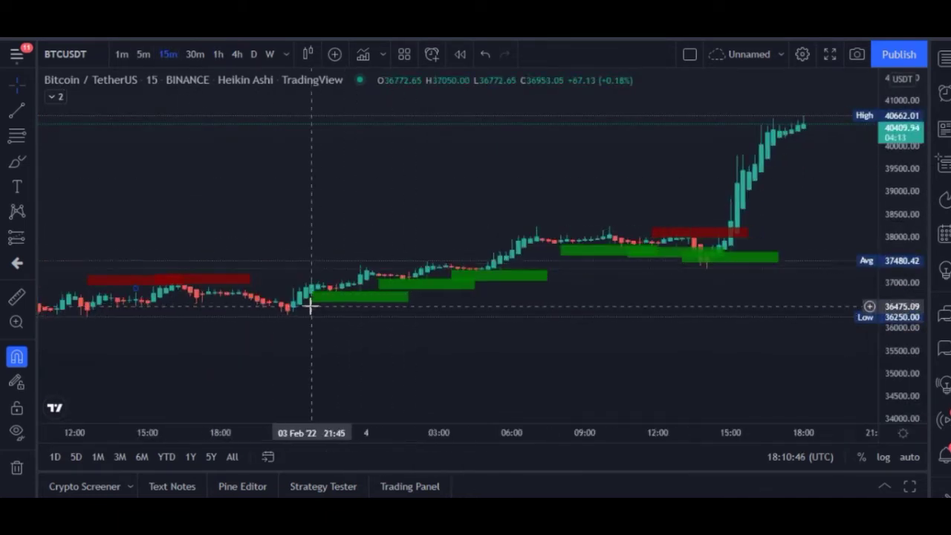
{"action": "scroll", "coordinate": [402, 318], "scroll_direction": "up", "scroll_amount": 5}
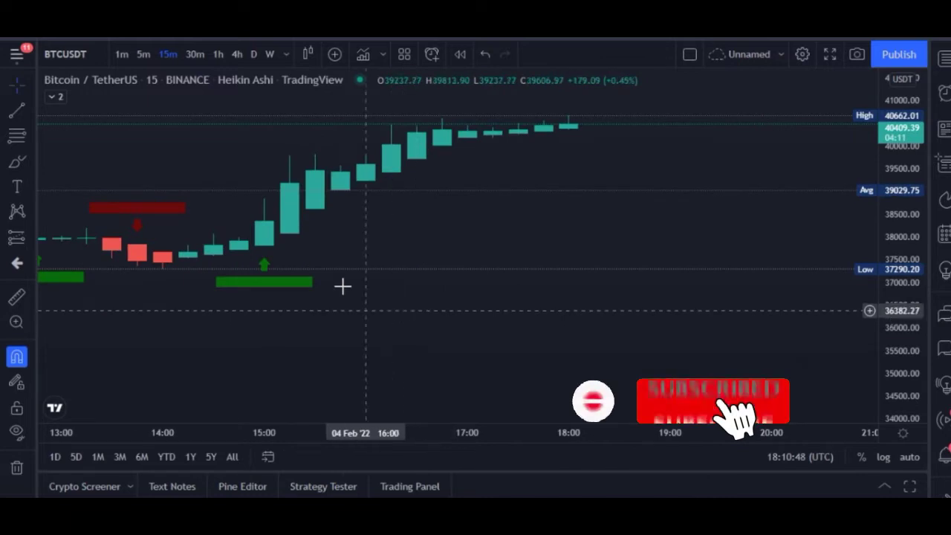
Zoom in, stretch the price scale, and pan back to the earlier buy zones
{"action": "left_click_drag", "start_coordinate": [339, 282], "coordinate": [649, 310]}
{"action": "left_click_drag", "start_coordinate": [900, 262], "coordinate": [785, 250]}
{"action": "scroll", "coordinate": [546, 304], "scroll_direction": "up", "scroll_amount": 3}
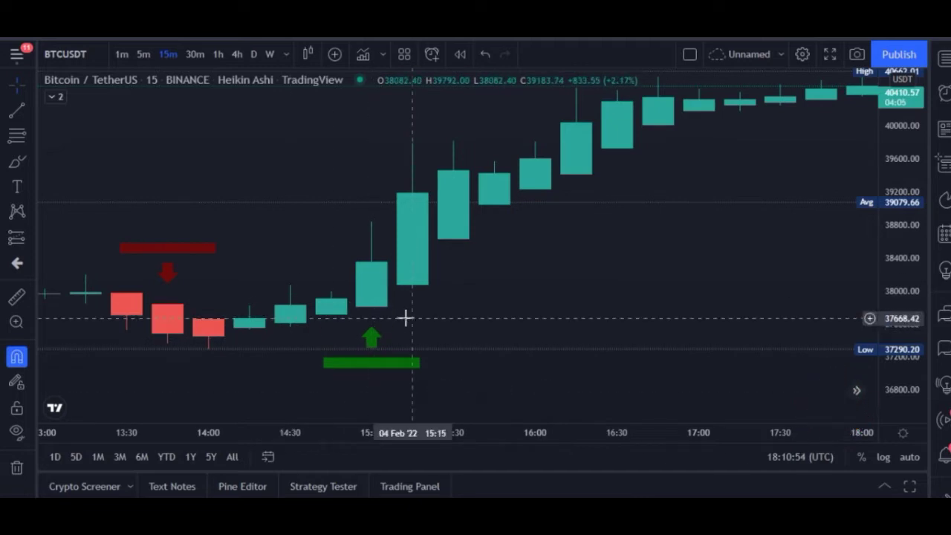
{"action": "left_click_drag", "start_coordinate": [370, 314], "coordinate": [429, 325]}
{"action": "left_click_drag", "start_coordinate": [257, 329], "coordinate": [450, 320]}
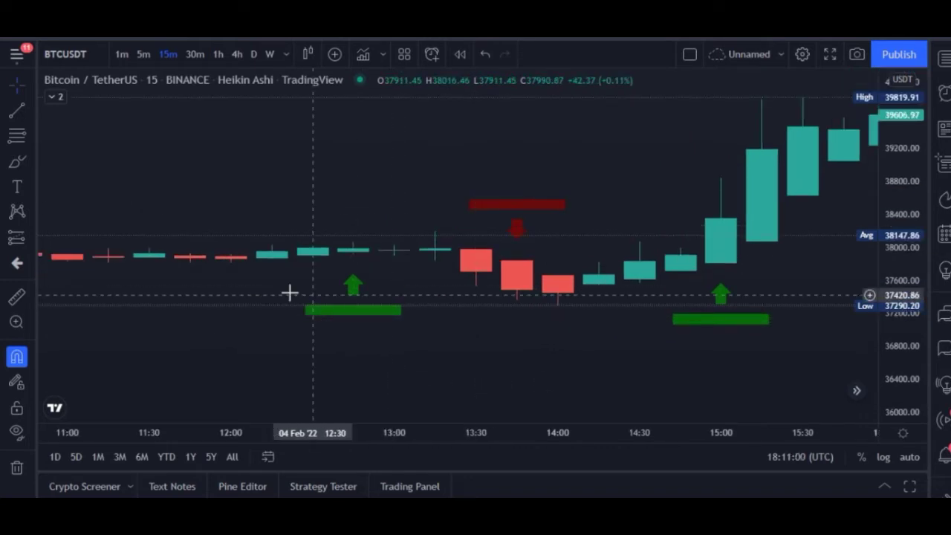
{"action": "left_click_drag", "start_coordinate": [197, 295], "coordinate": [336, 309]}
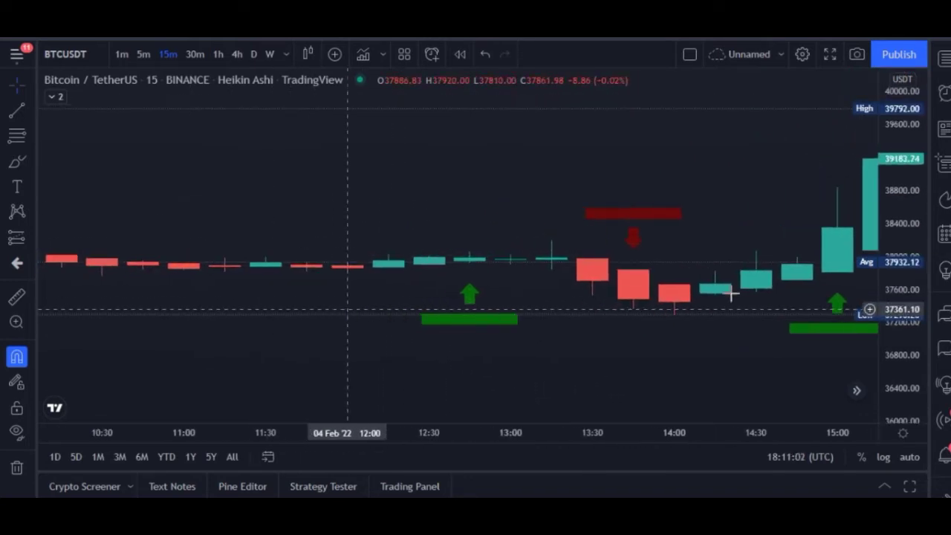
{"action": "scroll", "coordinate": [393, 222], "scroll_direction": "down", "scroll_amount": 5}
{"action": "left_click_drag", "start_coordinate": [446, 294], "coordinate": [291, 280]}
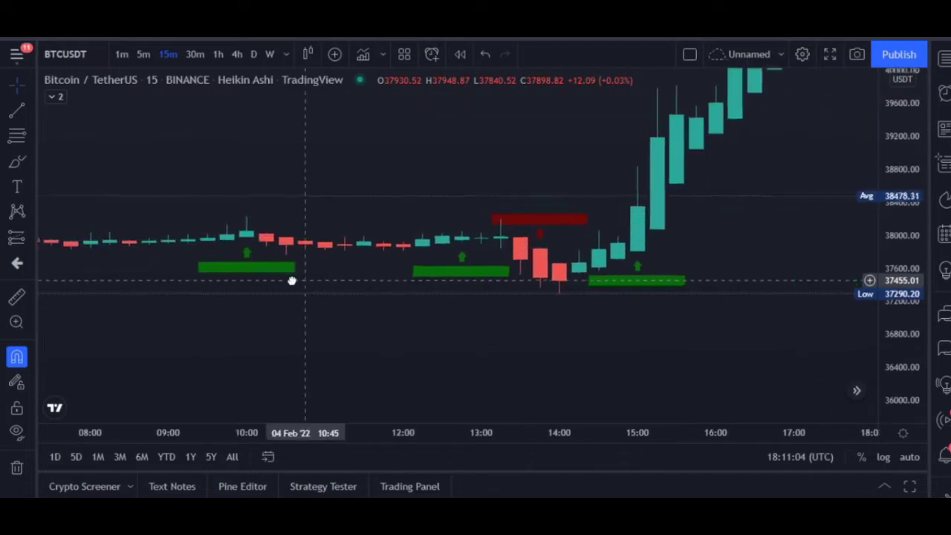
{"action": "scroll", "coordinate": [291, 265], "scroll_direction": "down", "scroll_amount": 3}
{"action": "left_click_drag", "start_coordinate": [344, 280], "coordinate": [371, 276]}
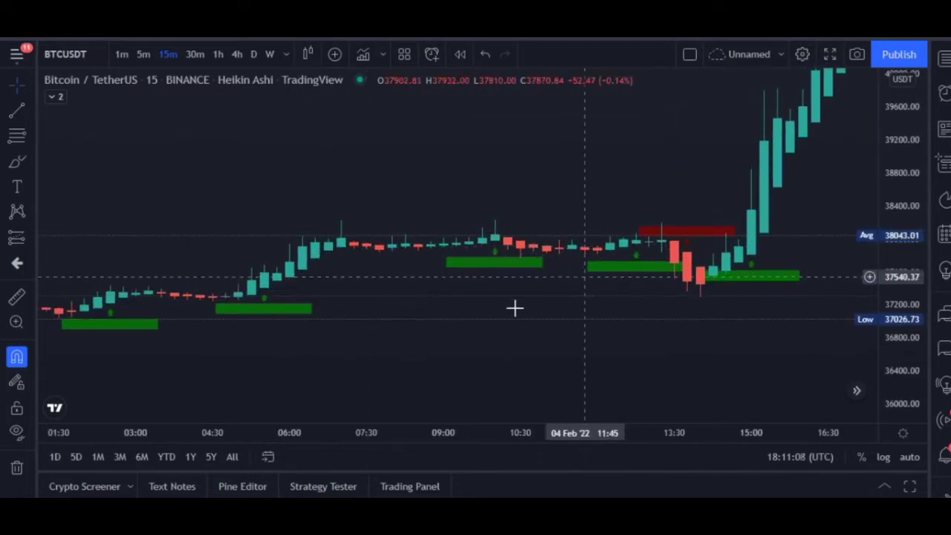
Pan around the green zones and back to the earlier hours of 3 Feb
{"action": "left_click_drag", "start_coordinate": [447, 289], "coordinate": [408, 310]}
{"action": "left_click_drag", "start_coordinate": [482, 306], "coordinate": [420, 327]}
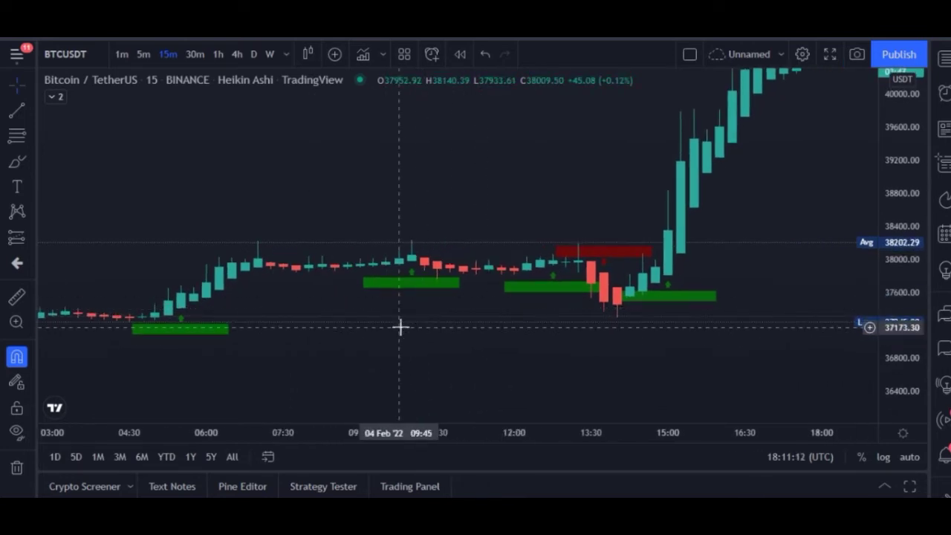
{"action": "left_click_drag", "start_coordinate": [423, 298], "coordinate": [382, 304]}
{"action": "scroll", "coordinate": [278, 295], "scroll_direction": "up", "scroll_amount": 3}
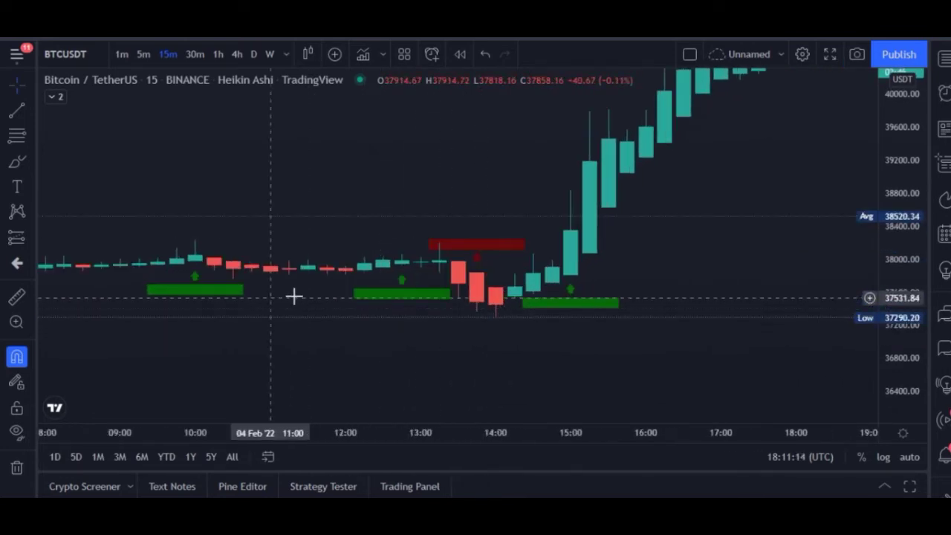
{"action": "left_click_drag", "start_coordinate": [278, 295], "coordinate": [558, 295]}
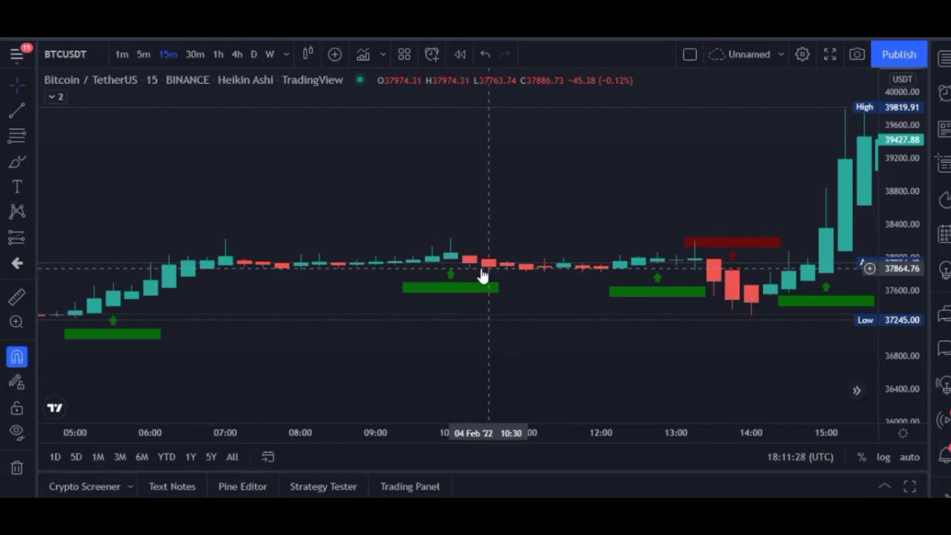
{"action": "scroll", "coordinate": [278, 315], "scroll_direction": "left", "scroll_amount": 10}
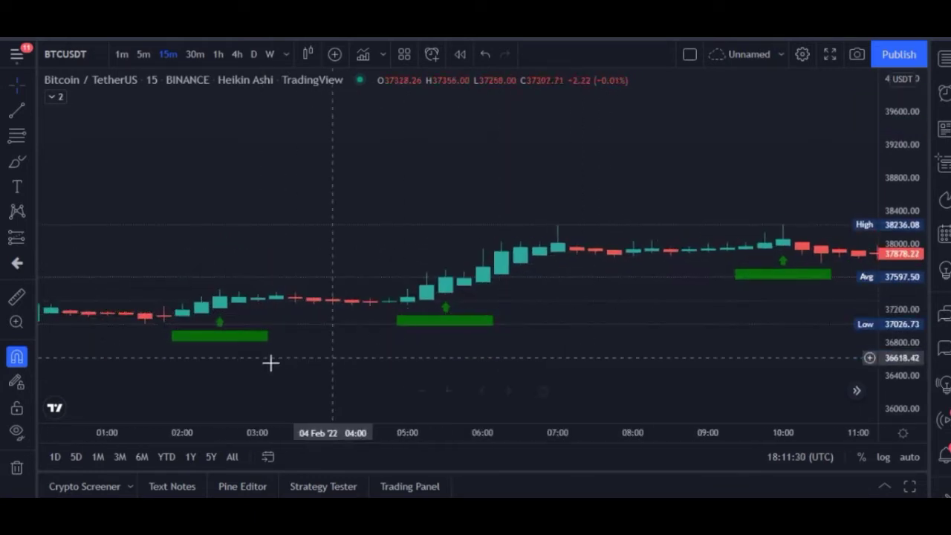
{"action": "scroll", "coordinate": [532, 340], "scroll_direction": "left", "scroll_amount": 6}
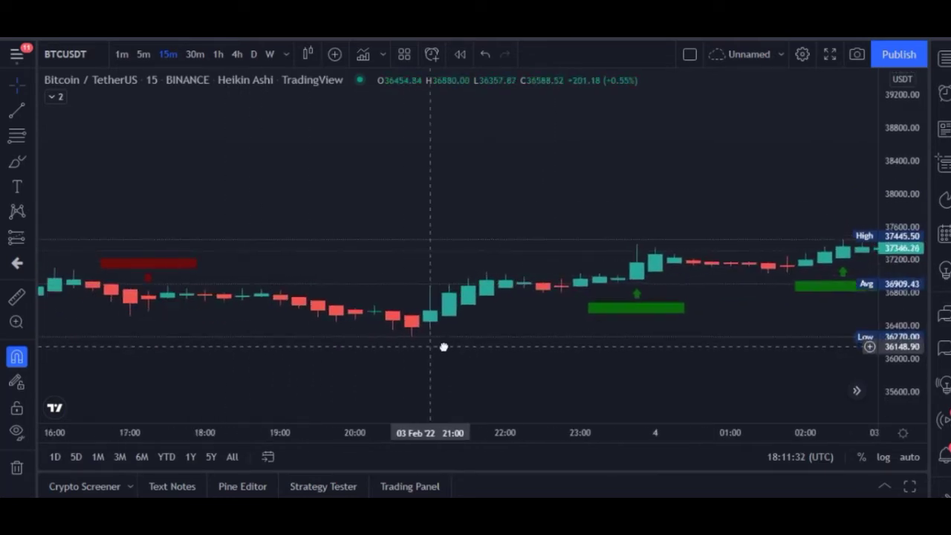
{"action": "scroll", "coordinate": [235, 366], "scroll_direction": "left", "scroll_amount": 4}
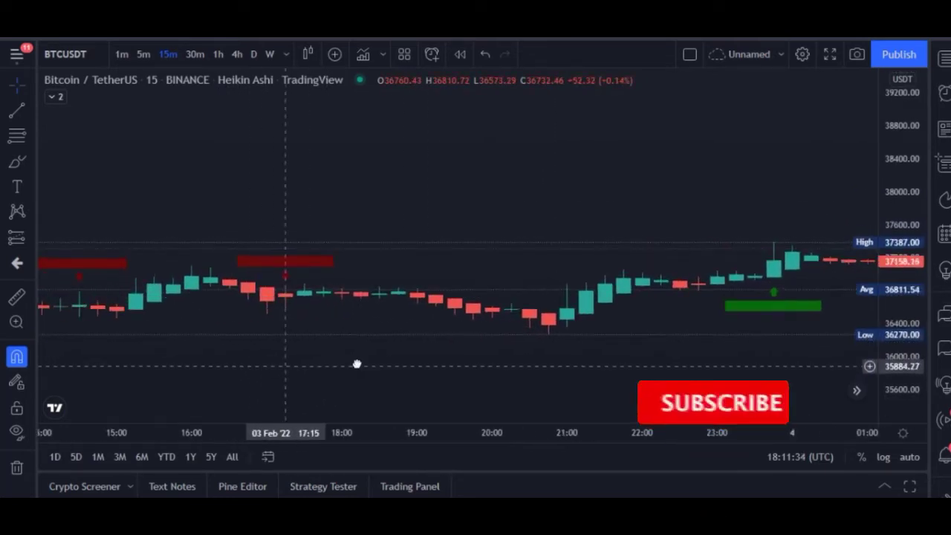
{"action": "scroll", "coordinate": [232, 360], "scroll_direction": "left", "scroll_amount": 3}
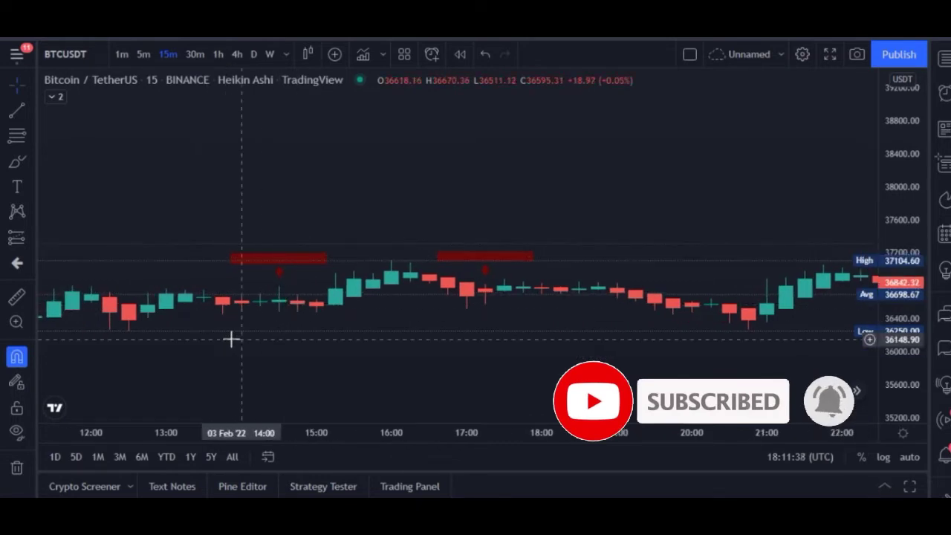
{"action": "left_click_drag", "start_coordinate": [229, 339], "coordinate": [534, 308]}
{"action": "scroll", "coordinate": [528, 267], "scroll_direction": "right", "scroll_amount": 1}
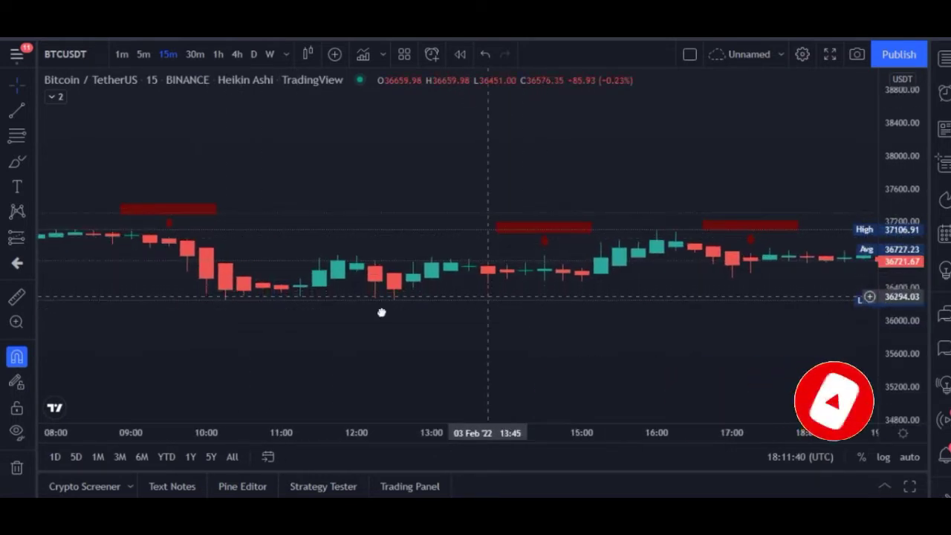
{"action": "scroll", "coordinate": [405, 286], "scroll_direction": "right", "scroll_amount": 4}
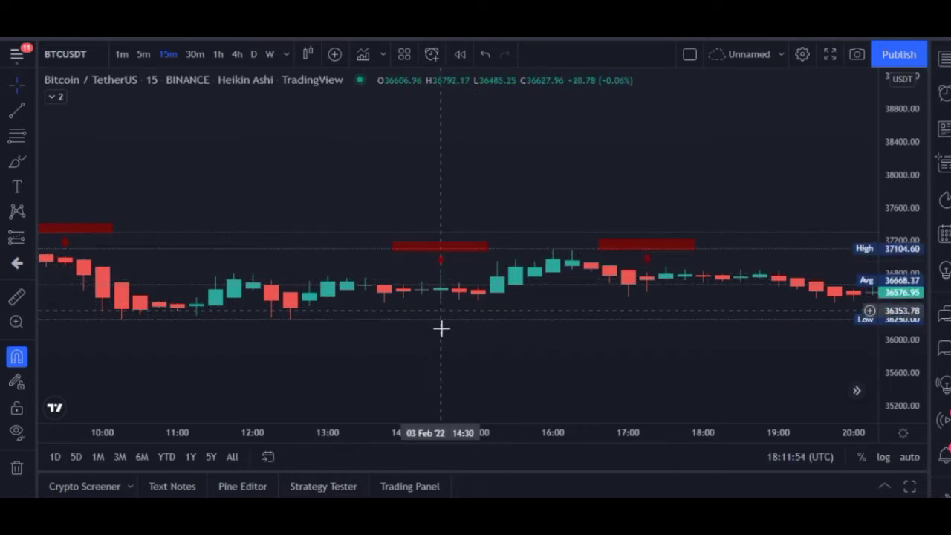
{"action": "left_click_drag", "start_coordinate": [314, 339], "coordinate": [447, 349]}
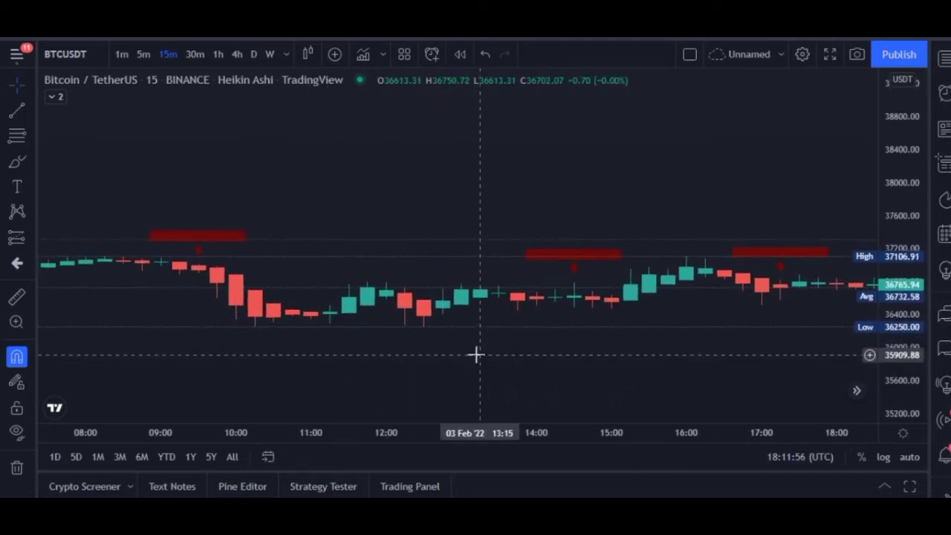
Pan back into early 3 Feb to bring the red zones into view
{"action": "left_click_drag", "start_coordinate": [363, 351], "coordinate": [581, 346]}
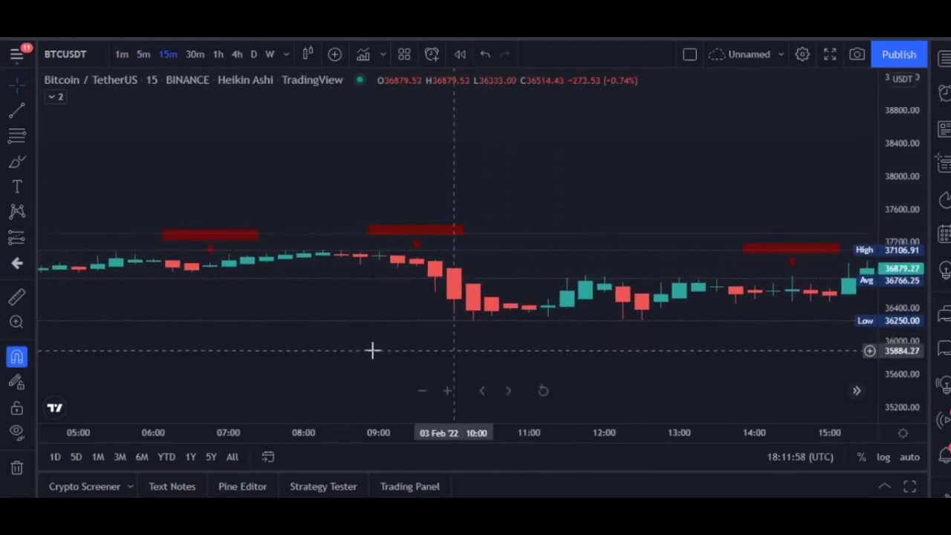
{"action": "left_click_drag", "start_coordinate": [342, 349], "coordinate": [425, 343]}
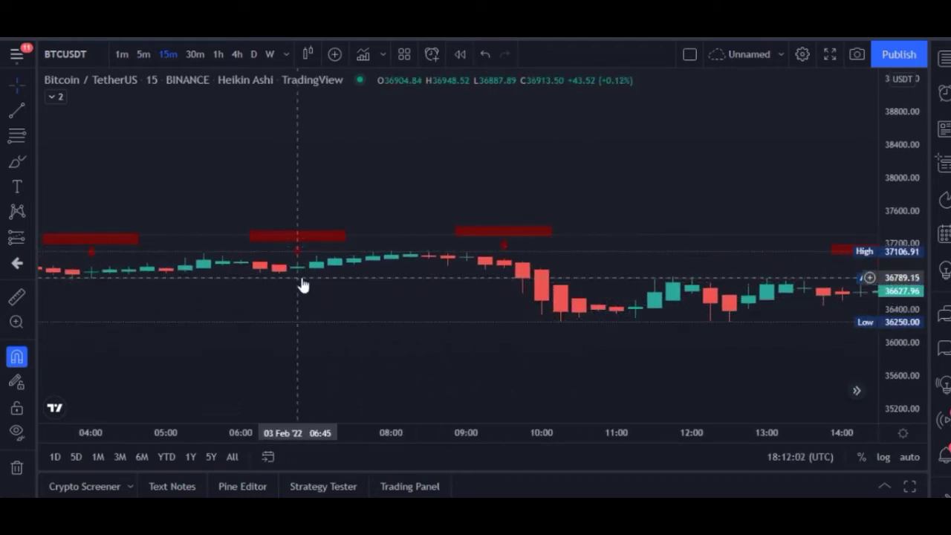
{"action": "left_click_drag", "start_coordinate": [385, 304], "coordinate": [412, 309]}
{"action": "left_click_drag", "start_coordinate": [269, 297], "coordinate": [458, 305]}
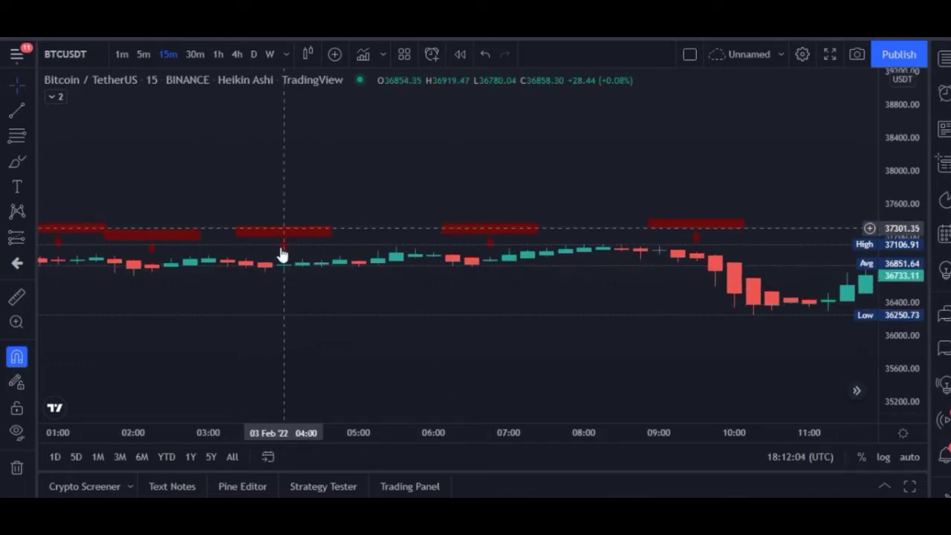
{"action": "left_click_drag", "start_coordinate": [243, 306], "coordinate": [498, 303]}
{"action": "scroll", "coordinate": [535, 329], "scroll_direction": "right", "scroll_amount": 10}
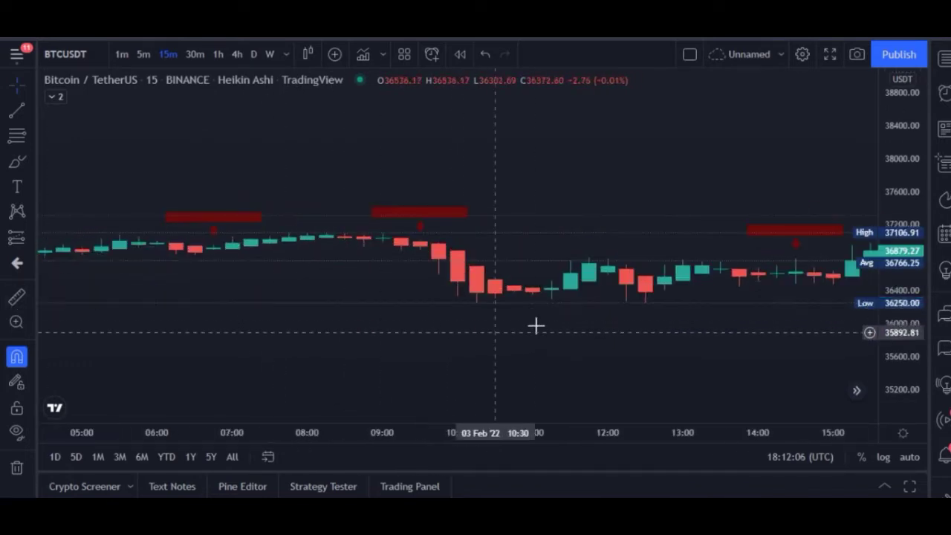
{"action": "scroll", "coordinate": [51, 325], "scroll_direction": "right", "scroll_amount": 10}
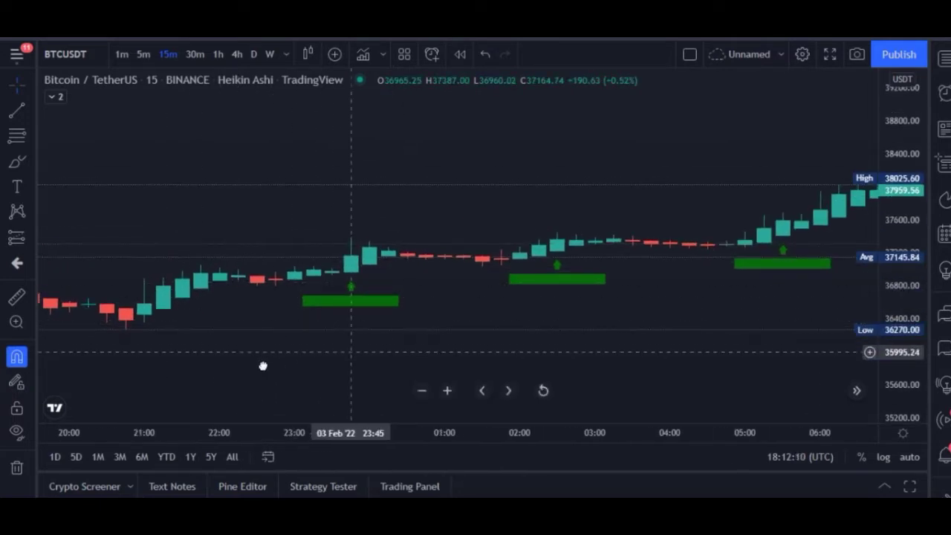
{"action": "scroll", "coordinate": [271, 365], "scroll_direction": "right", "scroll_amount": 3}
Zoom out so the time axis spans roughly 01:30 to 16:30 on 4 Feb
{"action": "scroll", "coordinate": [311, 295], "scroll_direction": "down", "scroll_amount": 5}
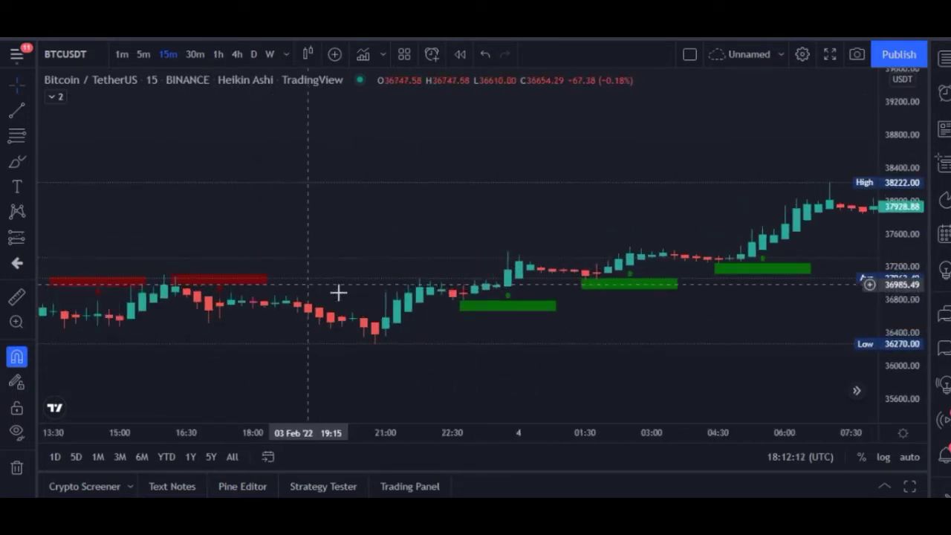
{"action": "scroll", "coordinate": [314, 354], "scroll_direction": "right", "scroll_amount": 6}
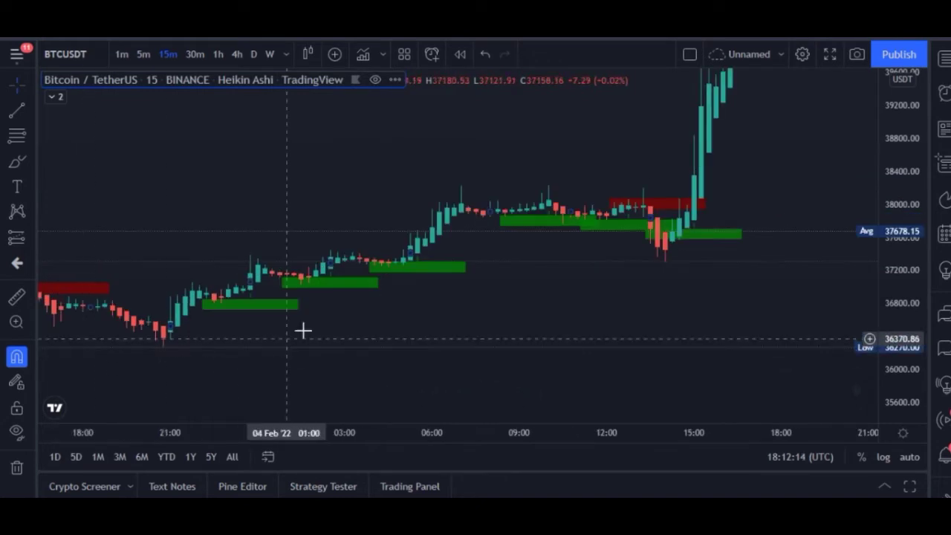
{"action": "scroll", "coordinate": [584, 286], "scroll_direction": "up", "scroll_amount": 3}
{"action": "scroll", "coordinate": [433, 331], "scroll_direction": "up", "scroll_amount": 4}
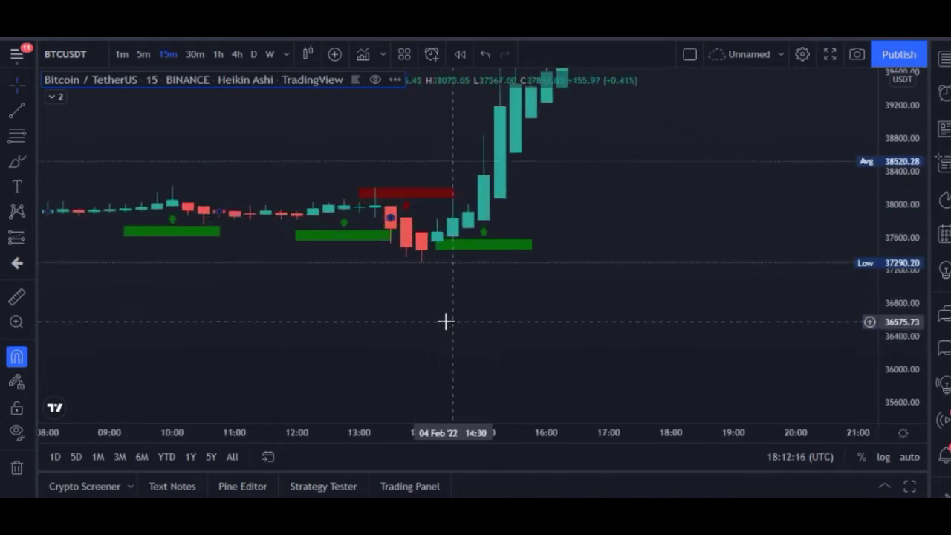
{"action": "left_click_drag", "start_coordinate": [357, 346], "coordinate": [550, 339]}
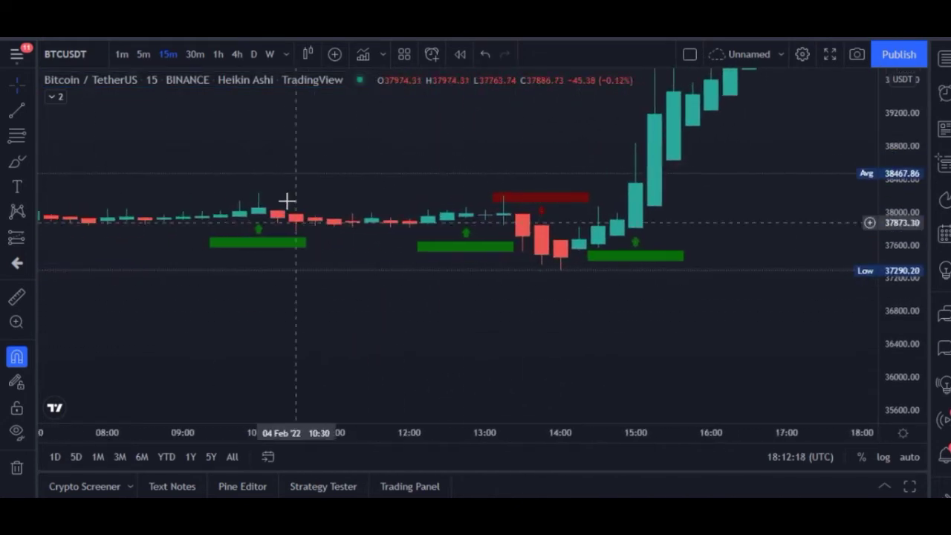
{"action": "left_click_drag", "start_coordinate": [441, 349], "coordinate": [430, 348]}
{"action": "scroll", "coordinate": [498, 363], "scroll_direction": "down", "scroll_amount": 2}
{"action": "scroll", "coordinate": [357, 326], "scroll_direction": "down", "scroll_amount": 2}
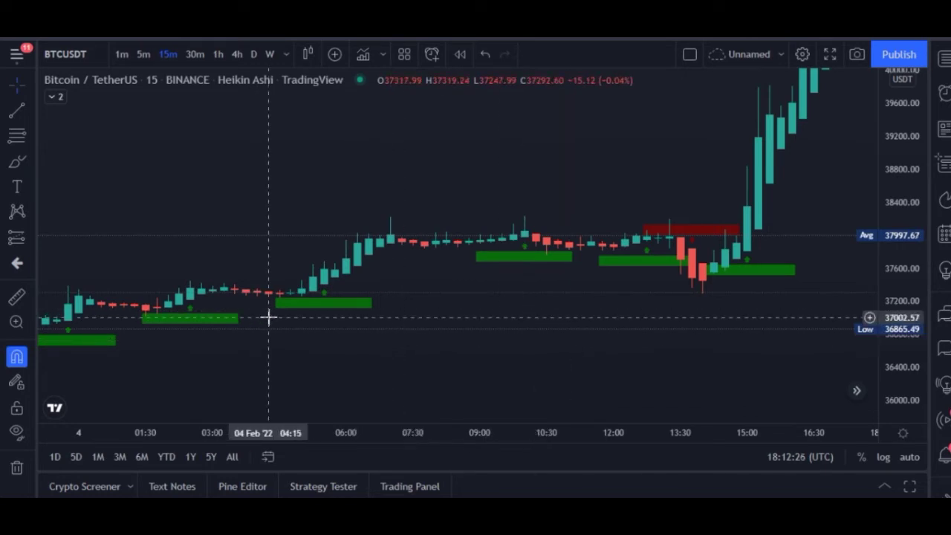
Expand the legend, unhide the EMA 200 line, and collapse the legend again
{"action": "left_click", "coordinate": [54, 99]}
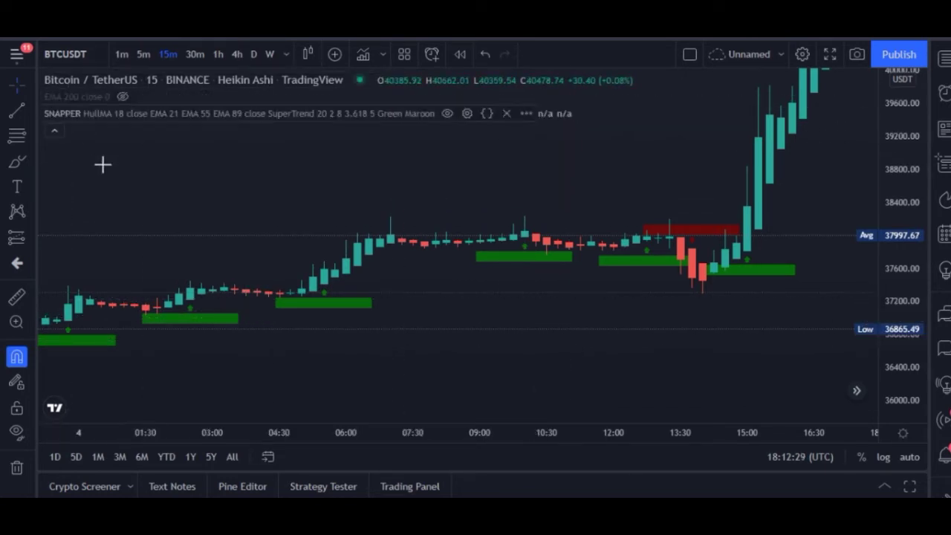
{"action": "left_click", "coordinate": [123, 101]}
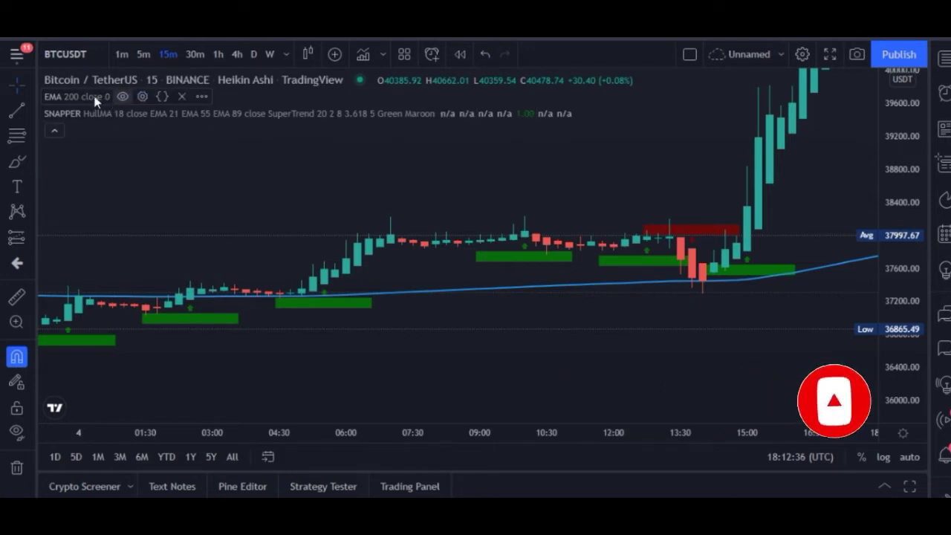
{"action": "left_click", "coordinate": [55, 132]}
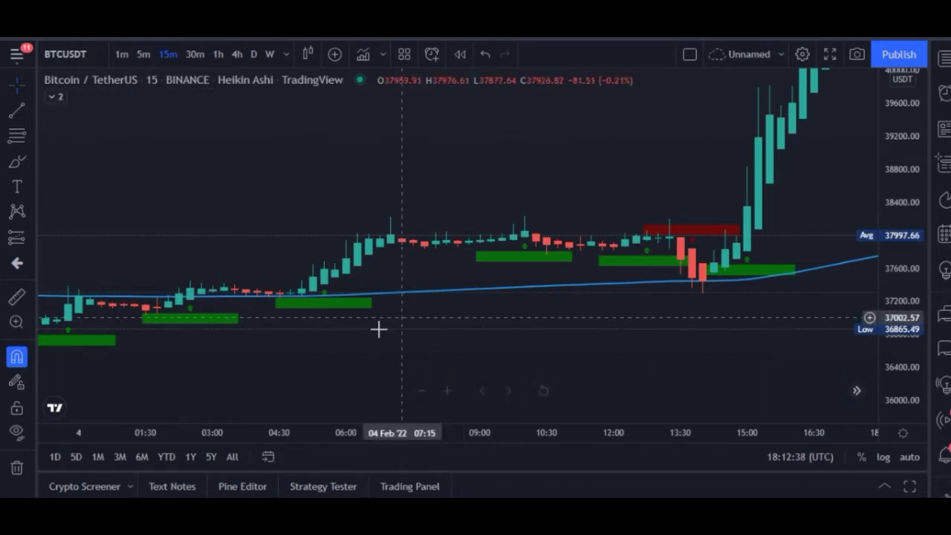
Pan the chart back to the 2–3 Feb candles
{"action": "scroll", "coordinate": [388, 346], "scroll_direction": "up", "scroll_amount": 2}
{"action": "scroll", "coordinate": [387, 346], "scroll_direction": "down", "scroll_amount": 5}
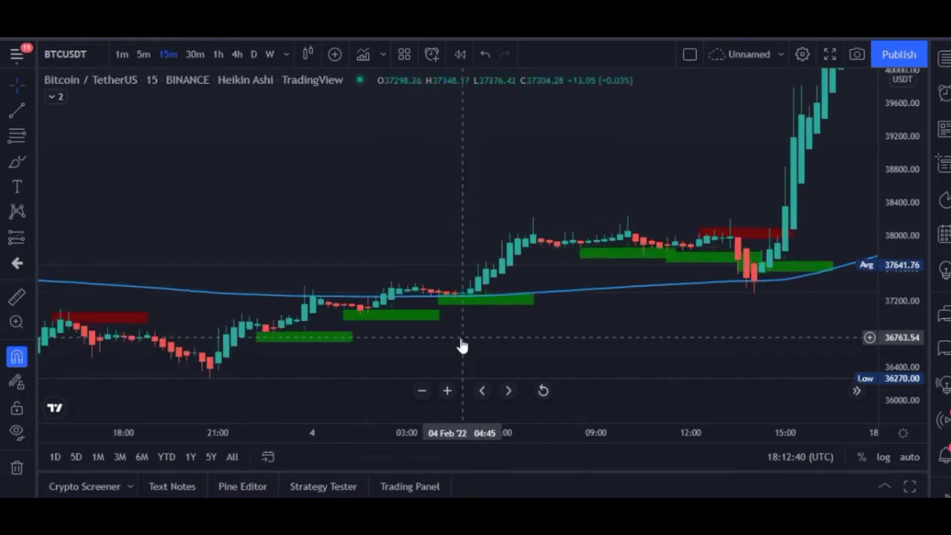
{"action": "left_click_drag", "start_coordinate": [664, 324], "coordinate": [303, 352]}
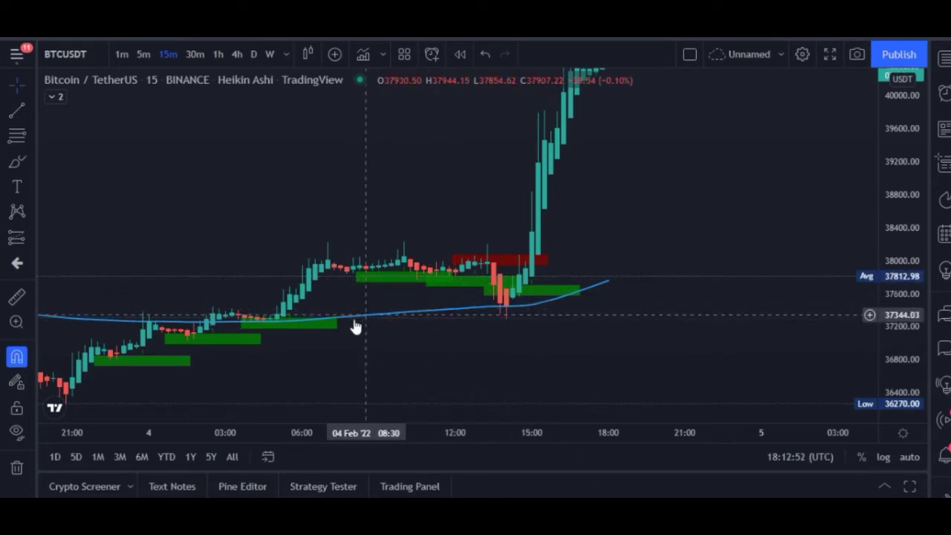
{"action": "left_click_drag", "start_coordinate": [409, 316], "coordinate": [522, 329]}
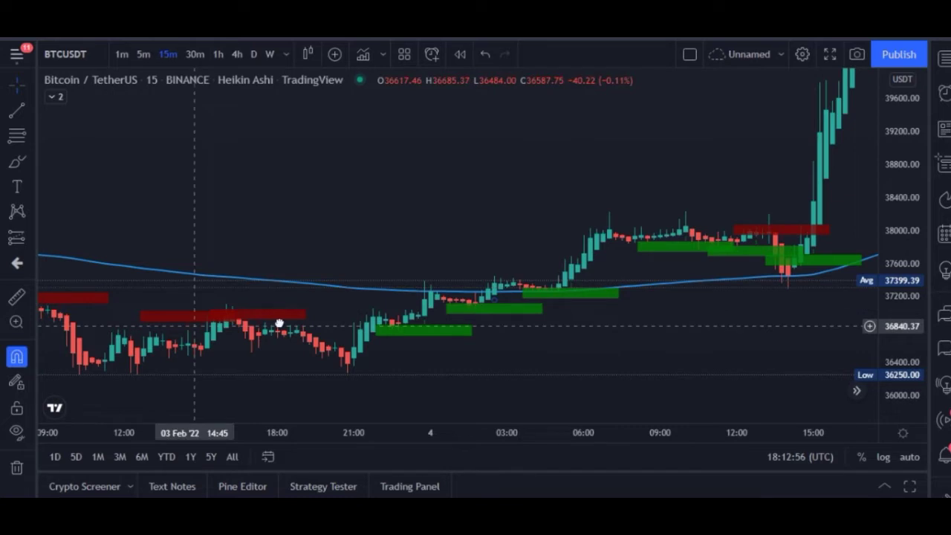
{"action": "left_click_drag", "start_coordinate": [197, 320], "coordinate": [605, 314]}
{"action": "left_click_drag", "start_coordinate": [340, 312], "coordinate": [530, 310]}
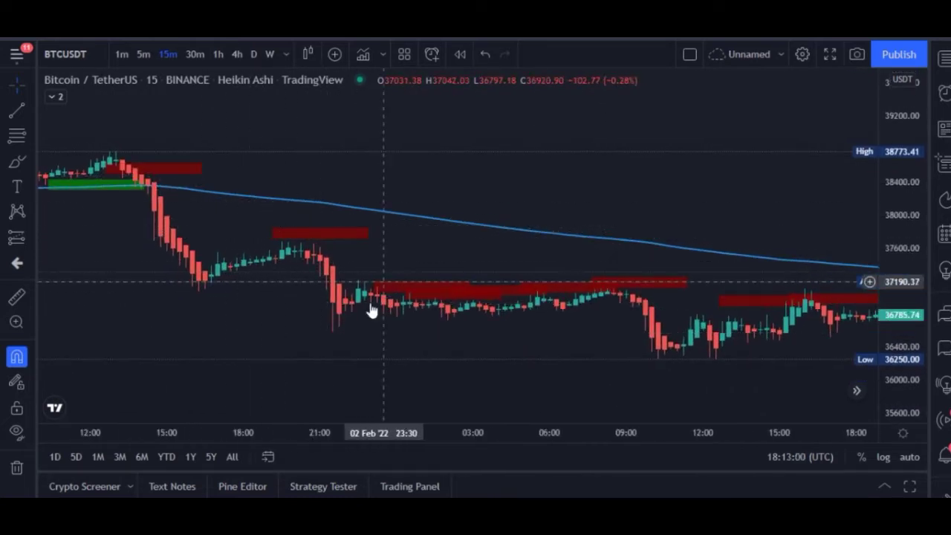
Raise and zoom in on the 3 Feb 06:00–15:00 candles
{"action": "scroll", "coordinate": [367, 311], "scroll_direction": "up", "scroll_amount": 3}
{"action": "scroll", "coordinate": [335, 314], "scroll_direction": "down", "scroll_amount": 4}
{"action": "scroll", "coordinate": [343, 314], "scroll_direction": "down", "scroll_amount": 2}
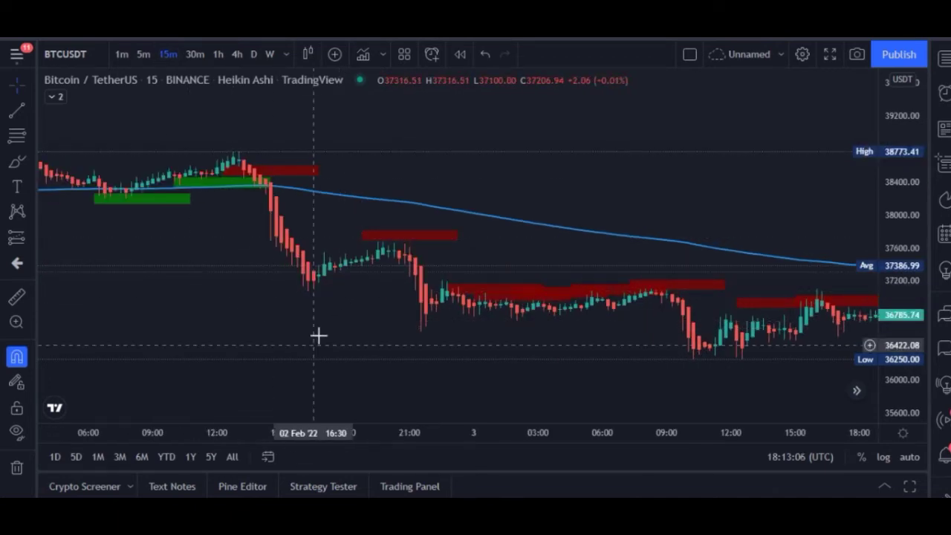
{"action": "scroll", "coordinate": [365, 324], "scroll_direction": "up", "scroll_amount": 5}
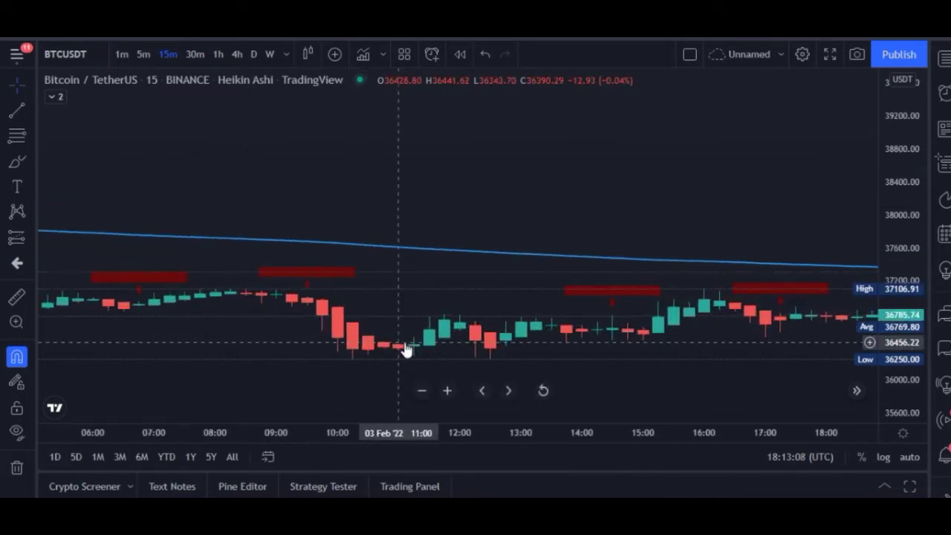
{"action": "left_click_drag", "start_coordinate": [336, 352], "coordinate": [250, 257]}
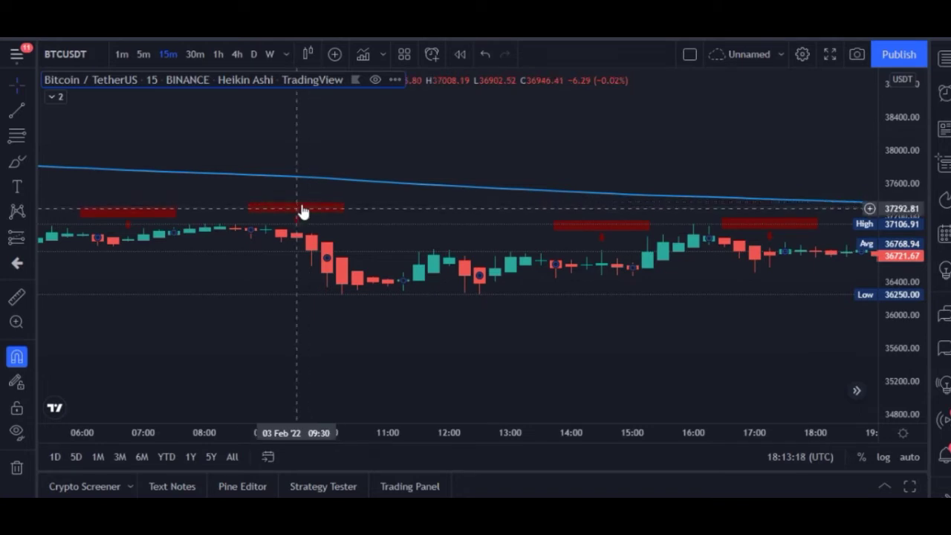
{"action": "left_click_drag", "start_coordinate": [295, 234], "coordinate": [390, 201]}
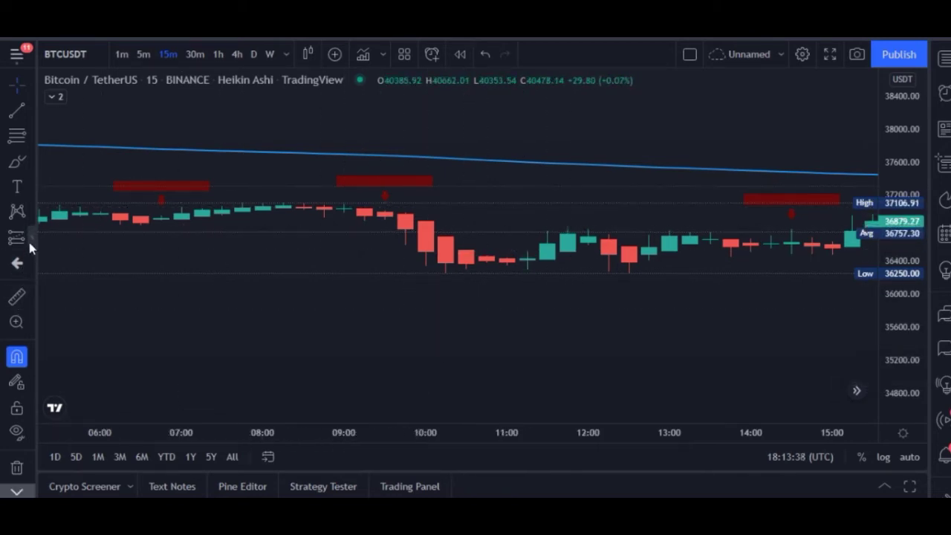
{"action": "left_click", "coordinate": [30, 237]}
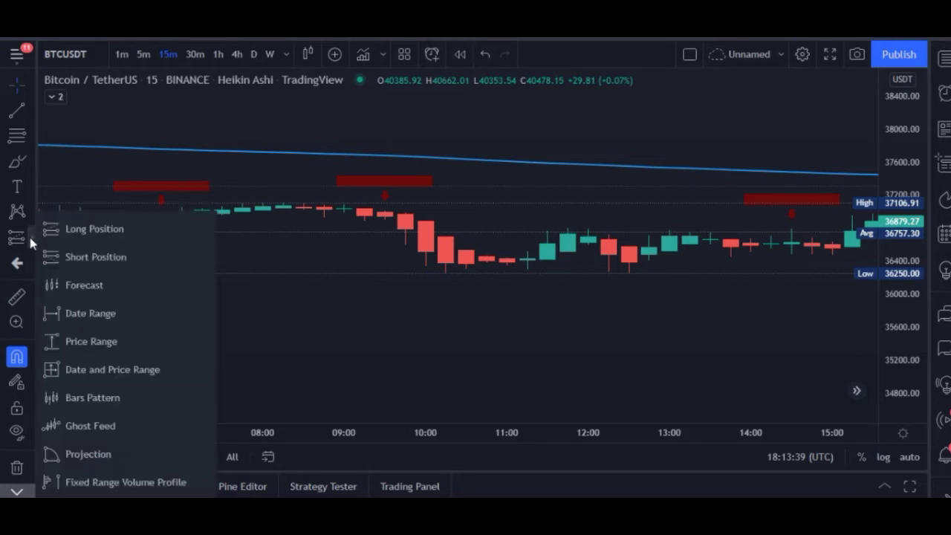
Draw a short position near the 3 Feb 10:00 candle and adjust its target level
{"action": "left_click", "coordinate": [87, 259]}
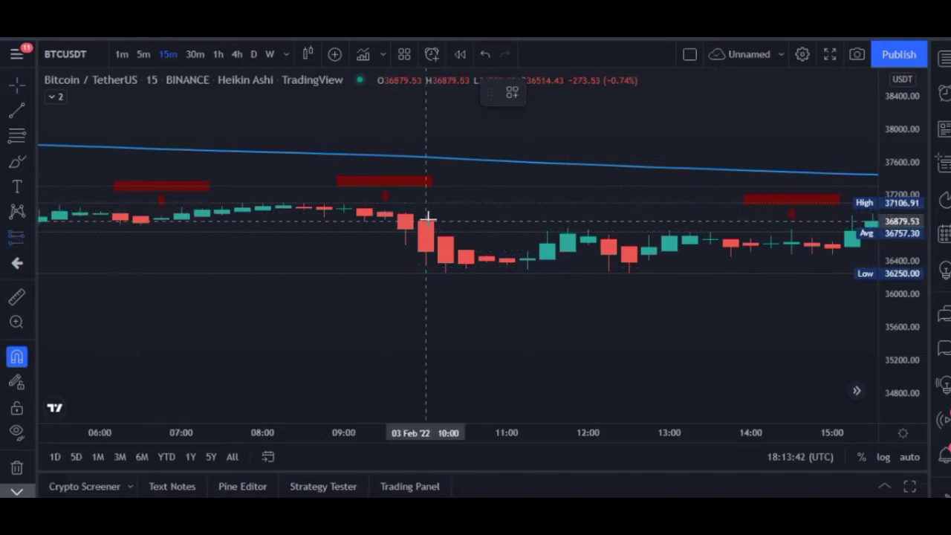
{"action": "left_click", "coordinate": [422, 215]}
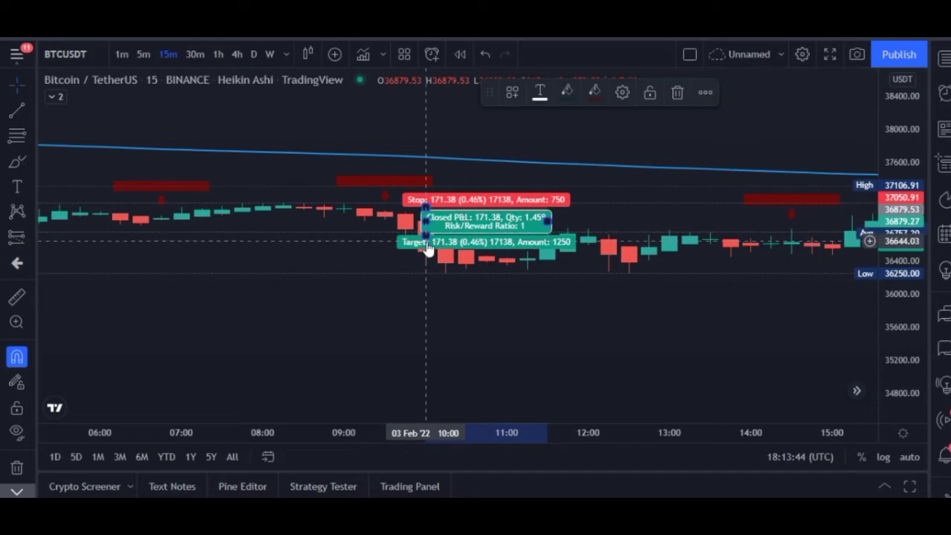
{"action": "left_click_drag", "start_coordinate": [902, 306], "coordinate": [902, 251]}
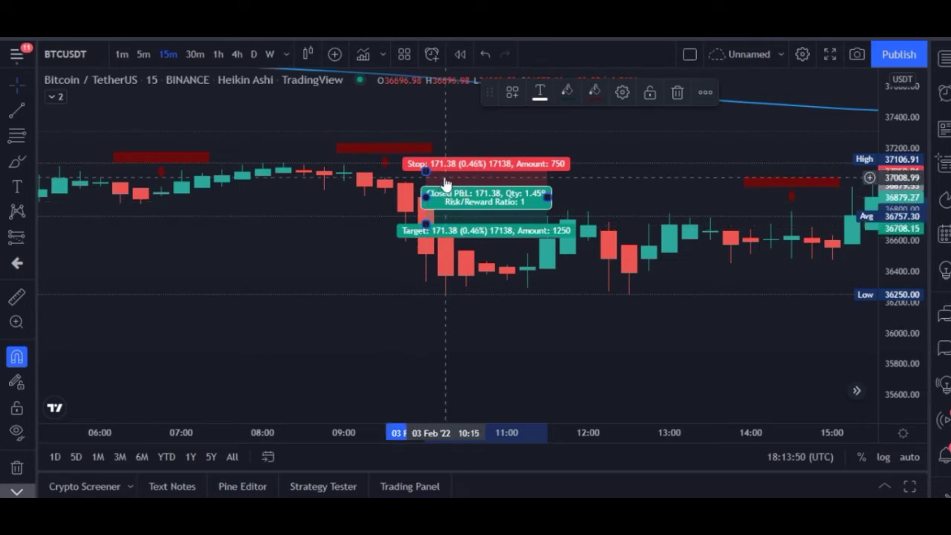
{"action": "mouse_move", "coordinate": [454, 181]}
{"action": "left_mouse_down"}
{"action": "mouse_move", "coordinate": [415, 177]}
{"action": "mouse_move", "coordinate": [432, 178]}
{"action": "mouse_move", "coordinate": [398, 193]}
{"action": "mouse_move", "coordinate": [510, 191]}
{"action": "mouse_move", "coordinate": [427, 197]}
{"action": "mouse_move", "coordinate": [410, 187]}
{"action": "mouse_move", "coordinate": [405, 209]}
{"action": "mouse_move", "coordinate": [440, 188]}
{"action": "mouse_move", "coordinate": [433, 166]}
{"action": "mouse_move", "coordinate": [405, 208]}
{"action": "mouse_move", "coordinate": [406, 234]}
{"action": "left_mouse_up"}
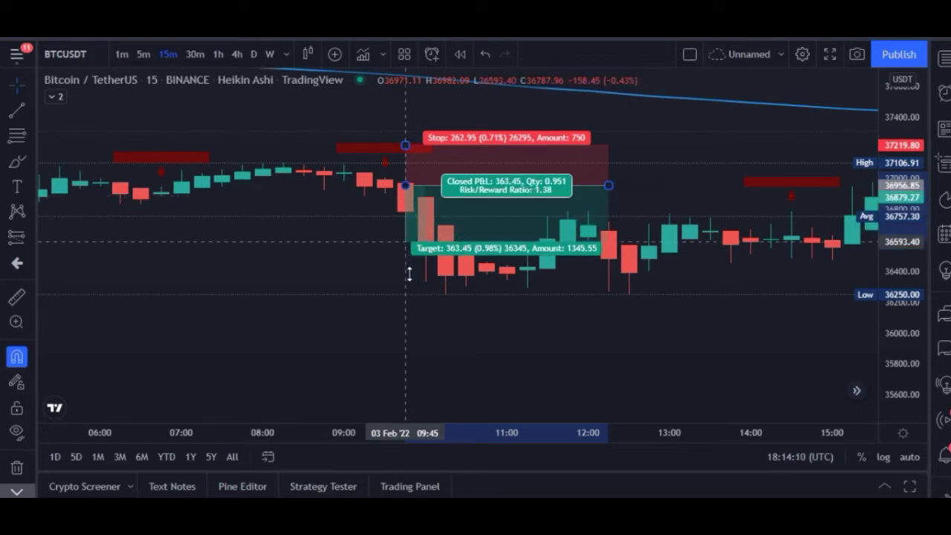
{"action": "mouse_move", "coordinate": [408, 277]}
{"action": "left_mouse_down"}
{"action": "mouse_move", "coordinate": [406, 291]}
{"action": "mouse_move", "coordinate": [405, 272]}
{"action": "left_mouse_up"}
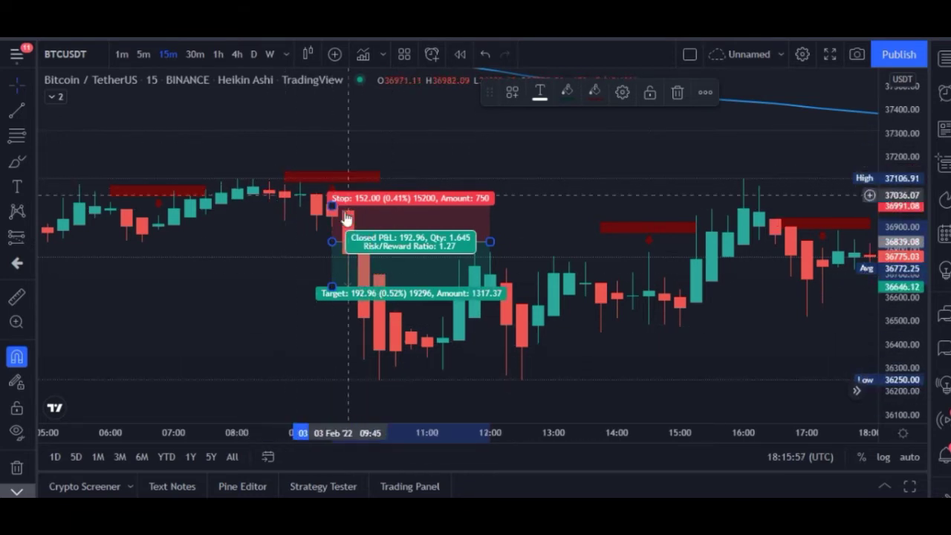
Move the short position to the 3 Feb 17:15 candle with a 1.27 risk/reward ratio
{"action": "left_click_drag", "start_coordinate": [255, 346], "coordinate": [104, 299]}
{"action": "left_click_drag", "start_coordinate": [494, 326], "coordinate": [338, 327]}
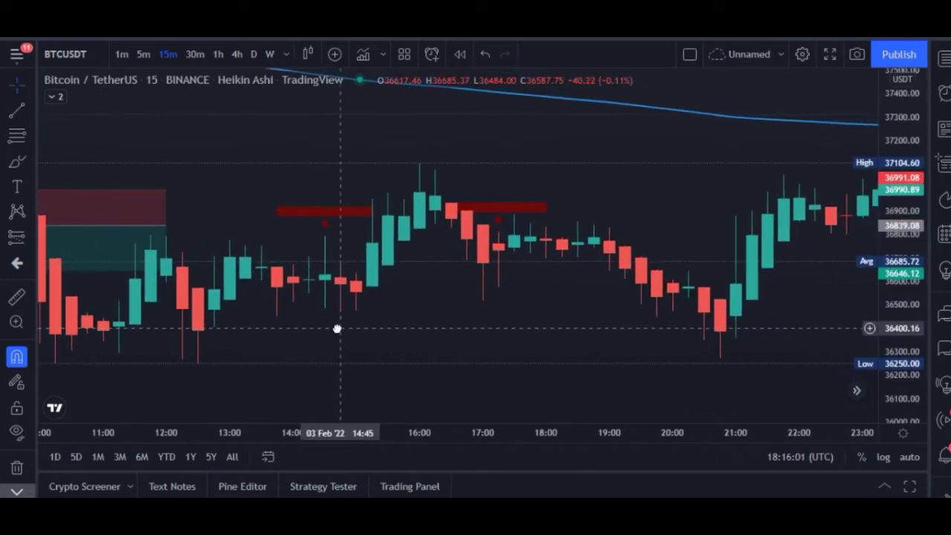
{"action": "left_click_drag", "start_coordinate": [105, 210], "coordinate": [646, 217]}
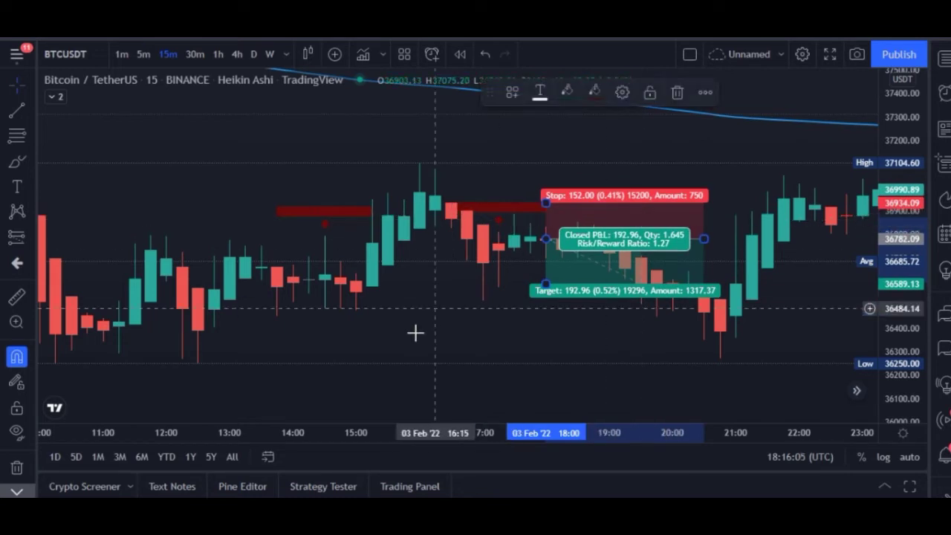
{"action": "scroll", "coordinate": [412, 324], "scroll_direction": "up", "scroll_amount": 4}
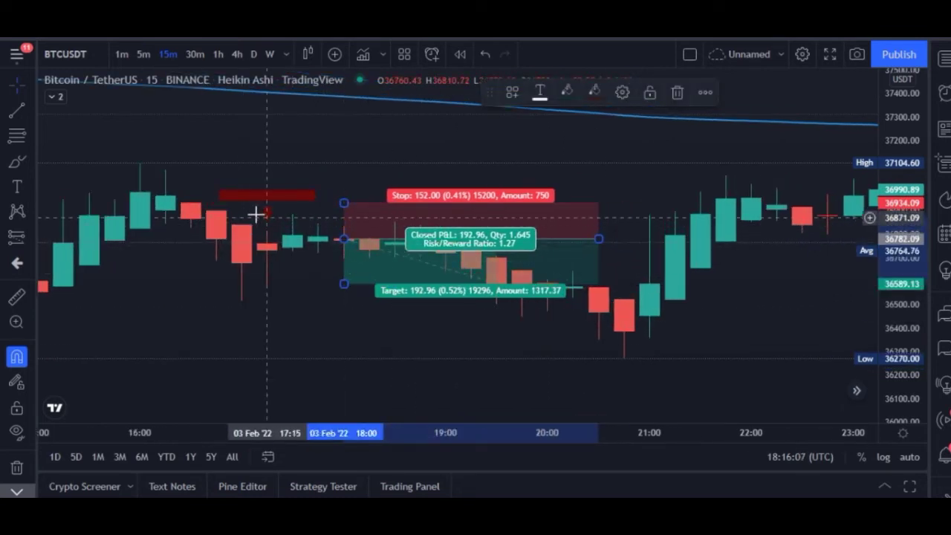
{"action": "left_click_drag", "start_coordinate": [391, 220], "coordinate": [303, 219]}
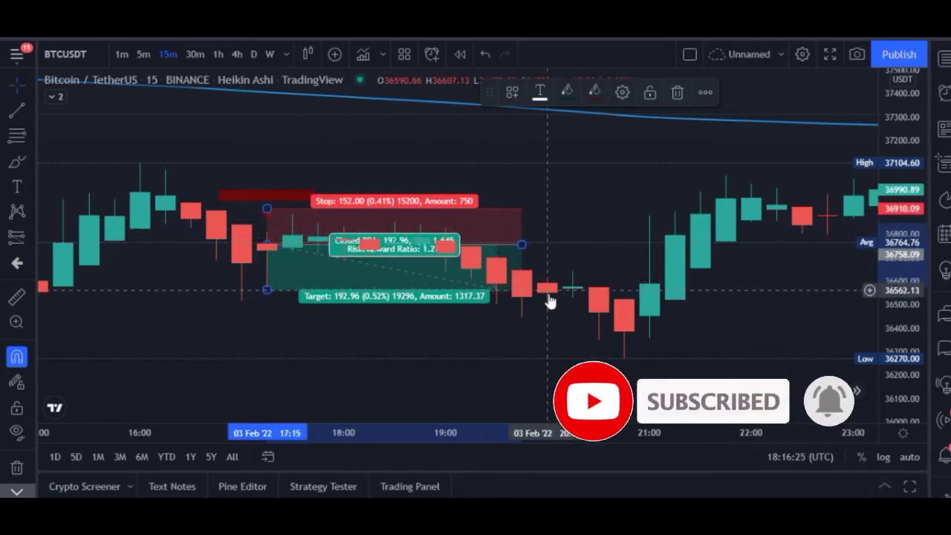
{"action": "left_click_drag", "start_coordinate": [728, 311], "coordinate": [437, 312]}
{"action": "left_click_drag", "start_coordinate": [643, 268], "coordinate": [486, 321]}
{"action": "mouse_move", "coordinate": [613, 293]}
{"action": "left_mouse_down"}
{"action": "mouse_move", "coordinate": [465, 324]}
{"action": "mouse_move", "coordinate": [333, 332]}
{"action": "left_mouse_up"}
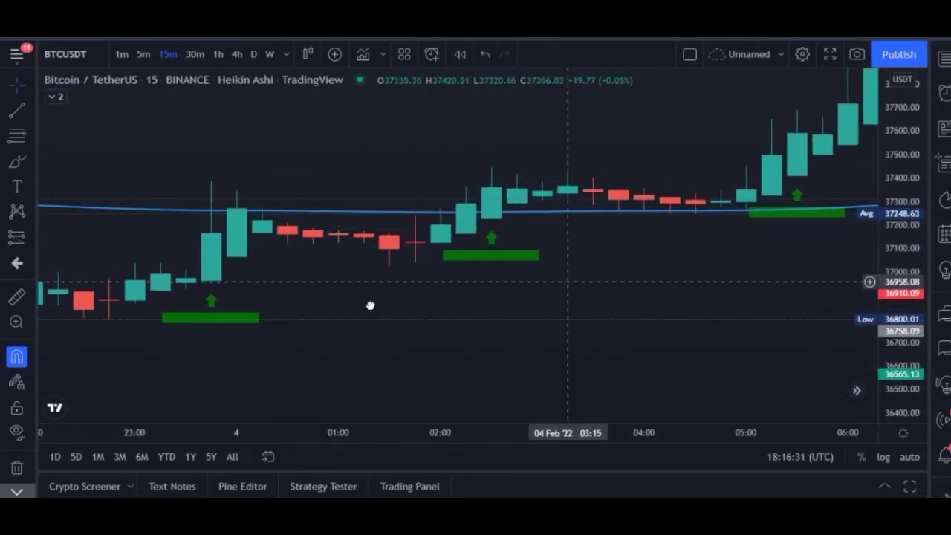
Bring early 4 Feb candles into view and place a long position at the 02:45 candle
{"action": "left_click_drag", "start_coordinate": [488, 305], "coordinate": [258, 297]}
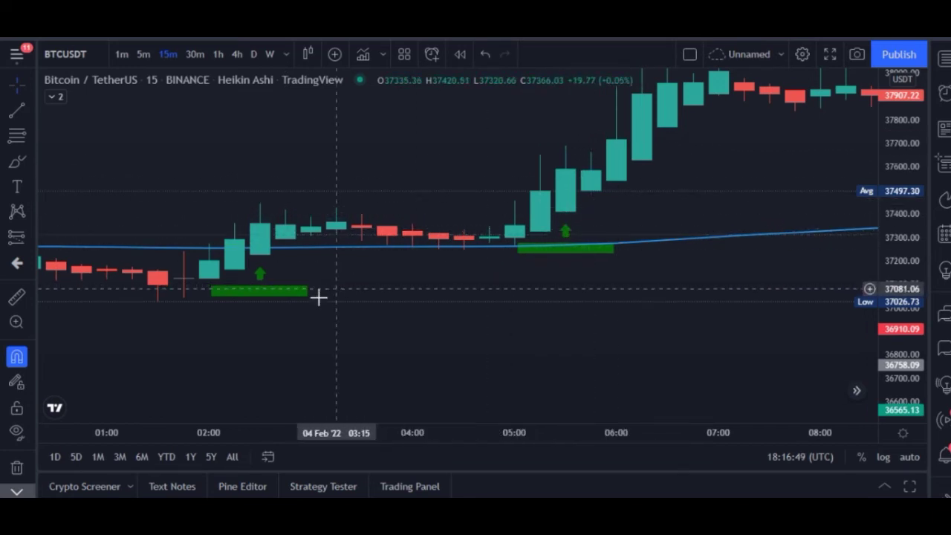
{"action": "left_click_drag", "start_coordinate": [301, 280], "coordinate": [323, 362]}
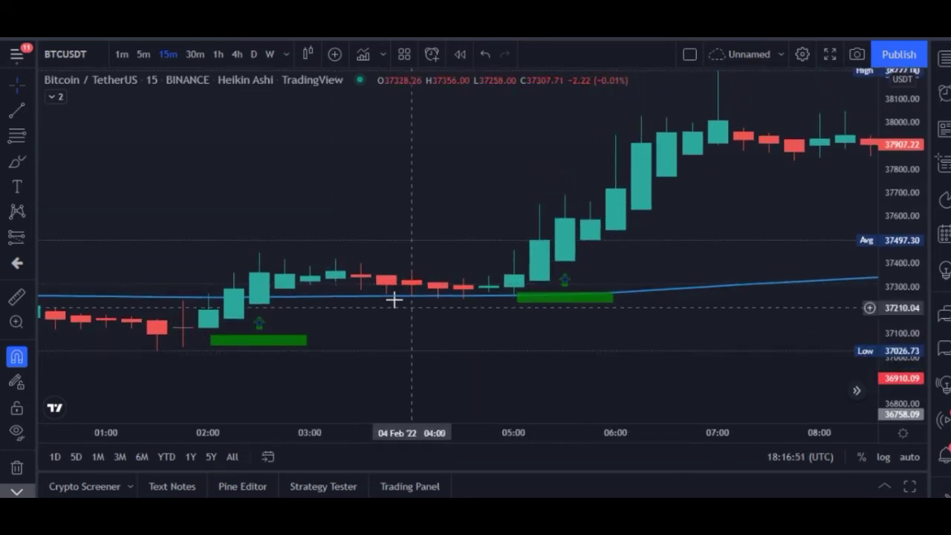
{"action": "left_click", "coordinate": [28, 234]}
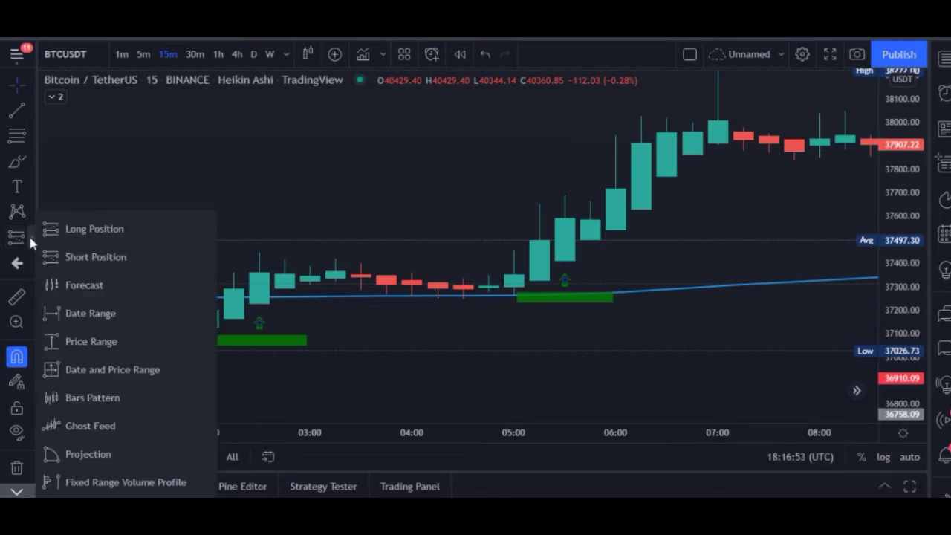
{"action": "left_click", "coordinate": [81, 230]}
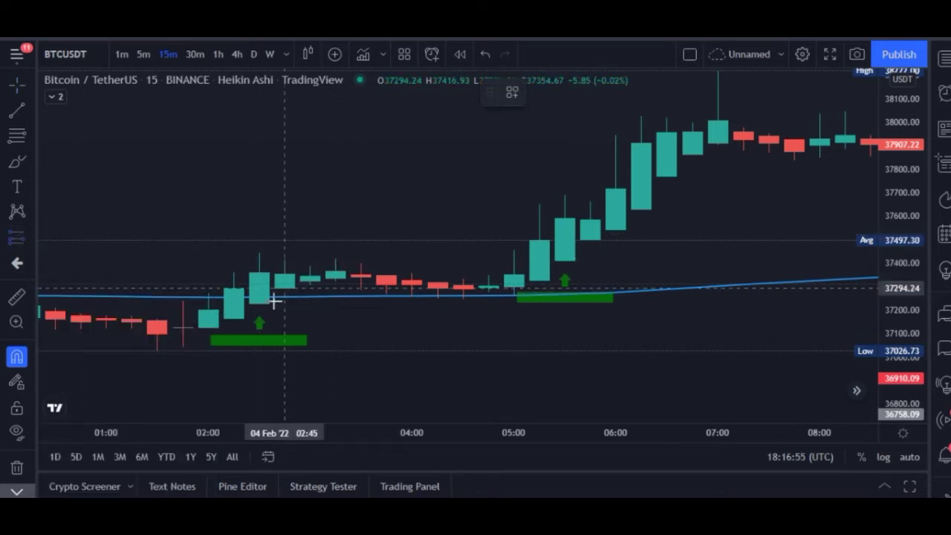
{"action": "left_click", "coordinate": [285, 292]}
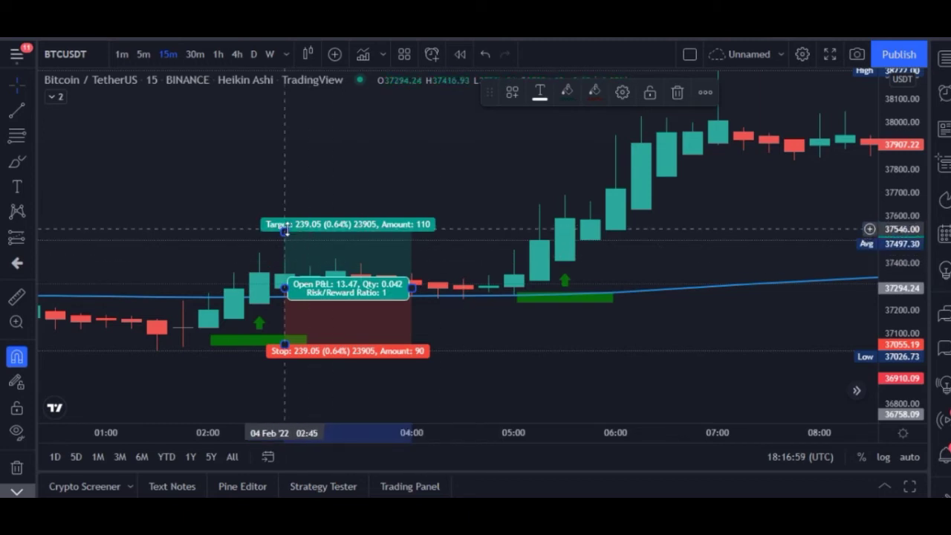
Set the long position's target to 204.01 and its stop to 154.77
{"action": "mouse_move", "coordinate": [284, 231]}
{"action": "left_mouse_down"}
{"action": "mouse_move", "coordinate": [287, 223]}
{"action": "mouse_move", "coordinate": [287, 254]}
{"action": "mouse_move", "coordinate": [288, 225]}
{"action": "left_mouse_up"}
{"action": "left_click_drag", "start_coordinate": [895, 231], "coordinate": [897, 52]}
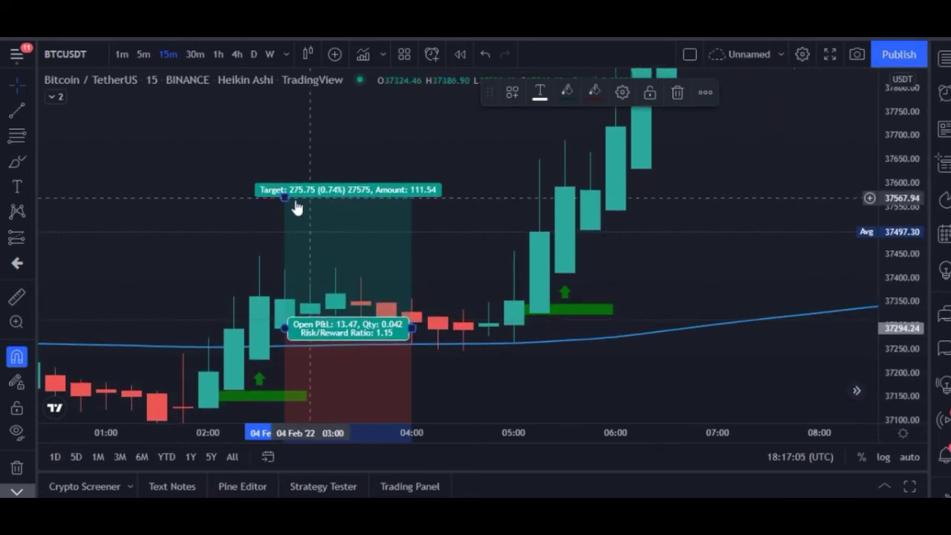
{"action": "left_click_drag", "start_coordinate": [283, 197], "coordinate": [283, 235]}
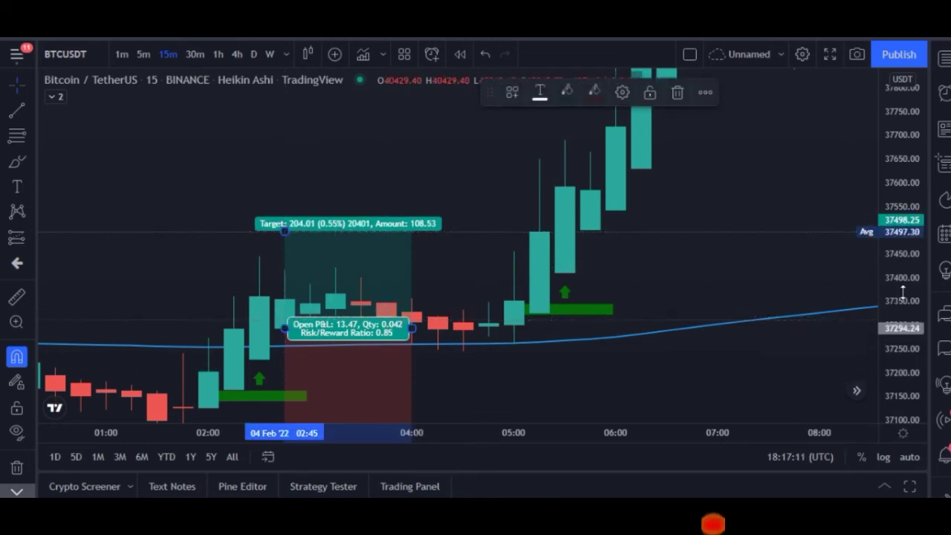
{"action": "left_click_drag", "start_coordinate": [643, 418], "coordinate": [638, 306]}
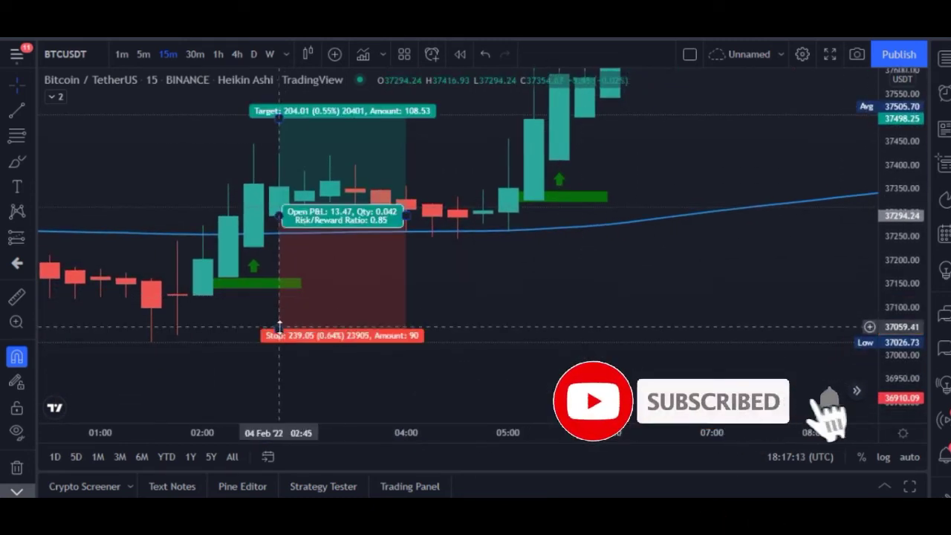
{"action": "left_click_drag", "start_coordinate": [280, 327], "coordinate": [277, 288]}
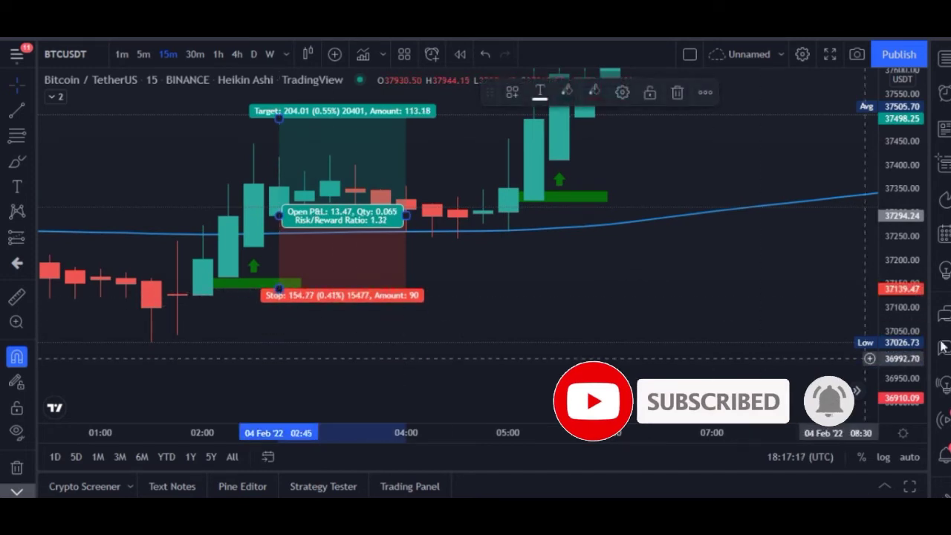
{"action": "left_click_drag", "start_coordinate": [613, 322], "coordinate": [621, 419]}
Extend the long position's right edge to 05:30, where the target is hit
{"action": "left_click", "coordinate": [330, 312]}
{"action": "left_click", "coordinate": [414, 292]}
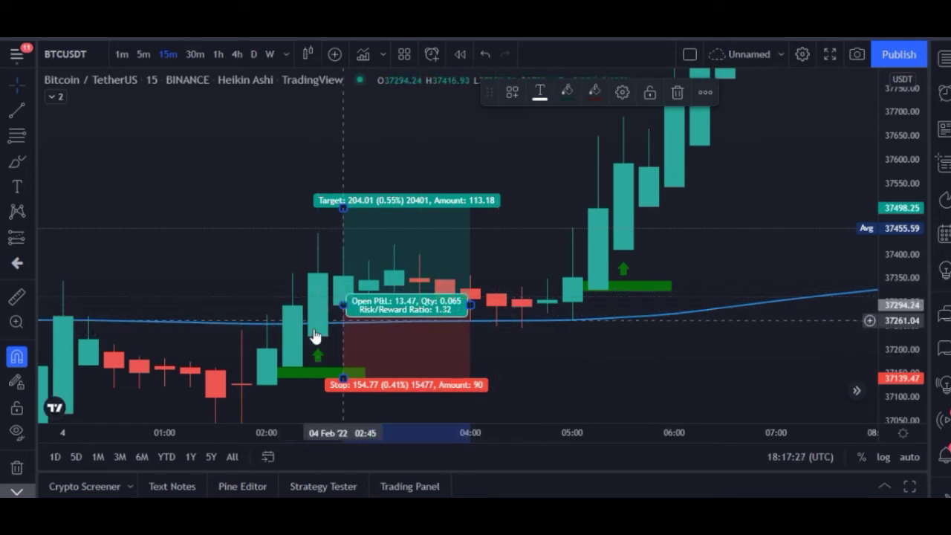
{"action": "left_click_drag", "start_coordinate": [470, 305], "coordinate": [616, 294]}
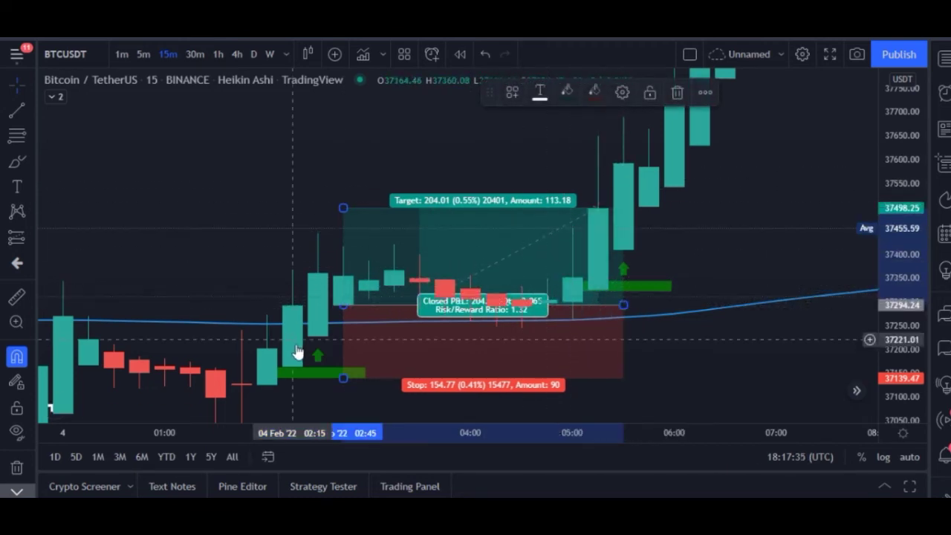
{"action": "left_click_drag", "start_coordinate": [671, 265], "coordinate": [501, 382]}
{"action": "left_click_drag", "start_coordinate": [566, 194], "coordinate": [424, 361]}
{"action": "left_click_drag", "start_coordinate": [472, 336], "coordinate": [267, 370]}
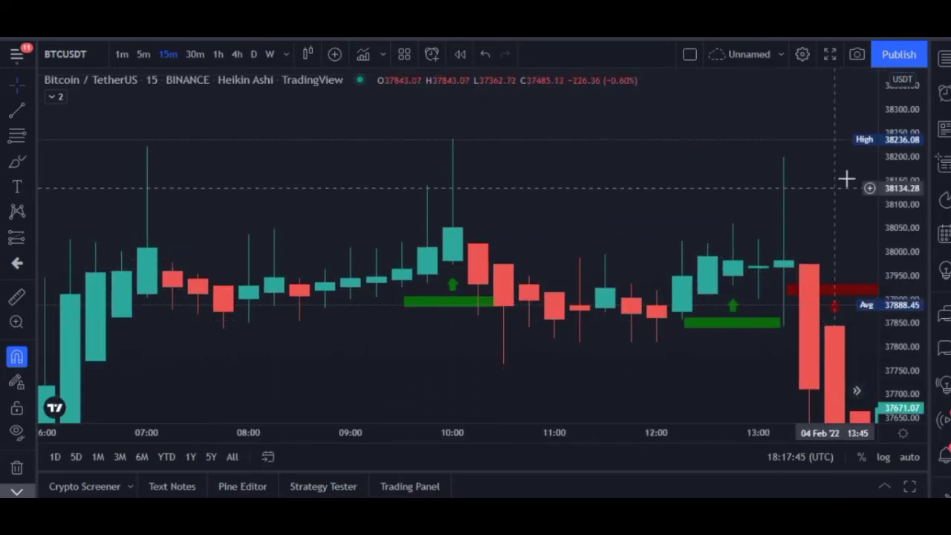
Expand the legend and confirm the EMA length is 200, closing settings without changes
{"action": "scroll", "coordinate": [733, 229], "scroll_direction": "right", "scroll_amount": 5}
{"action": "scroll", "coordinate": [662, 403], "scroll_direction": "down", "scroll_amount": 5}
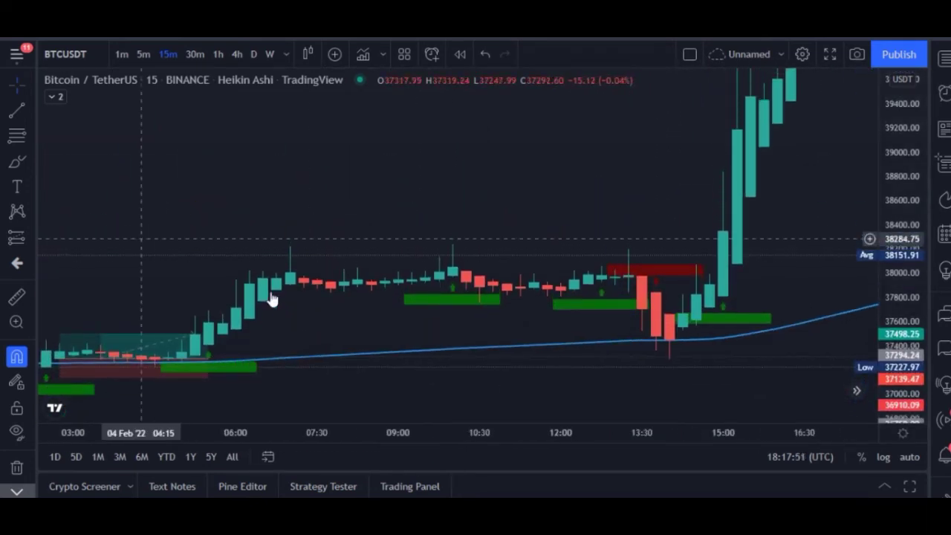
{"action": "left_click", "coordinate": [54, 97]}
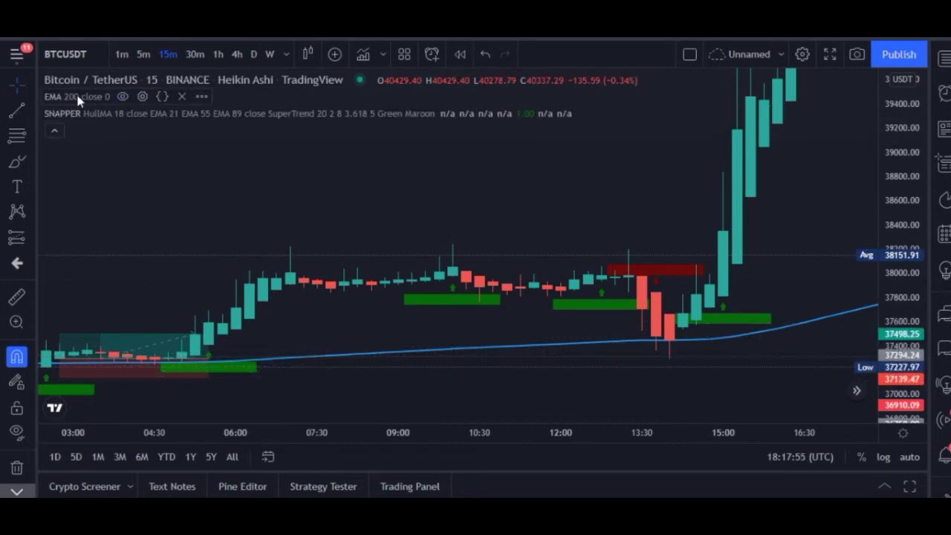
{"action": "left_click", "coordinate": [143, 96]}
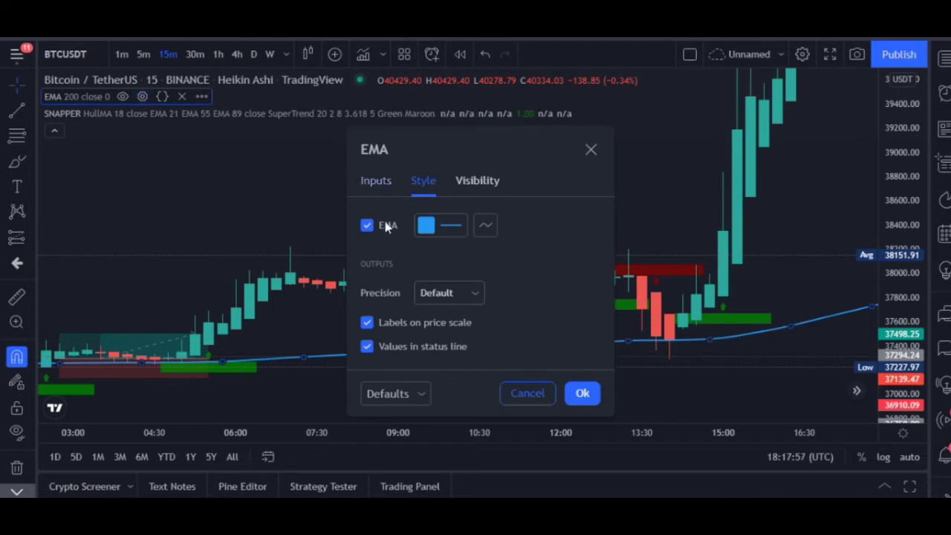
{"action": "left_click", "coordinate": [371, 180]}
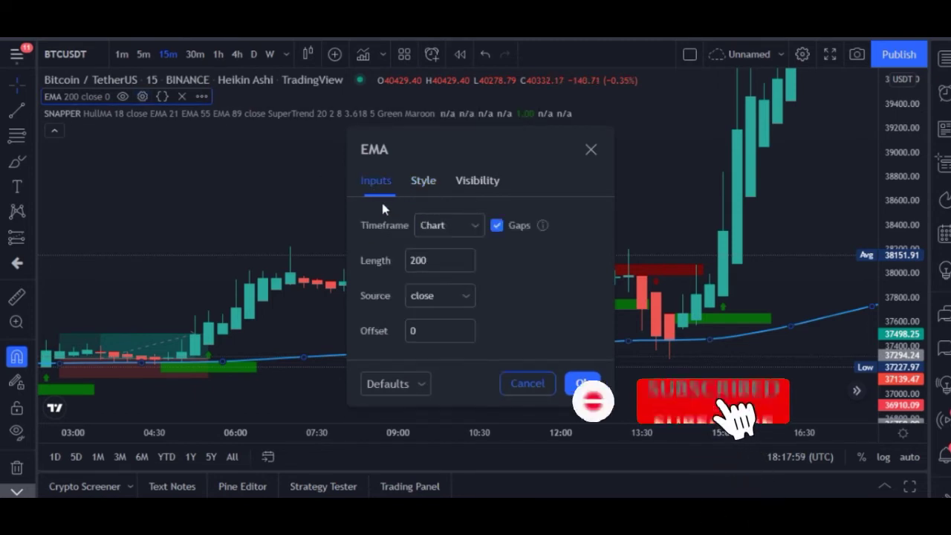
{"action": "left_click", "coordinate": [412, 264]}
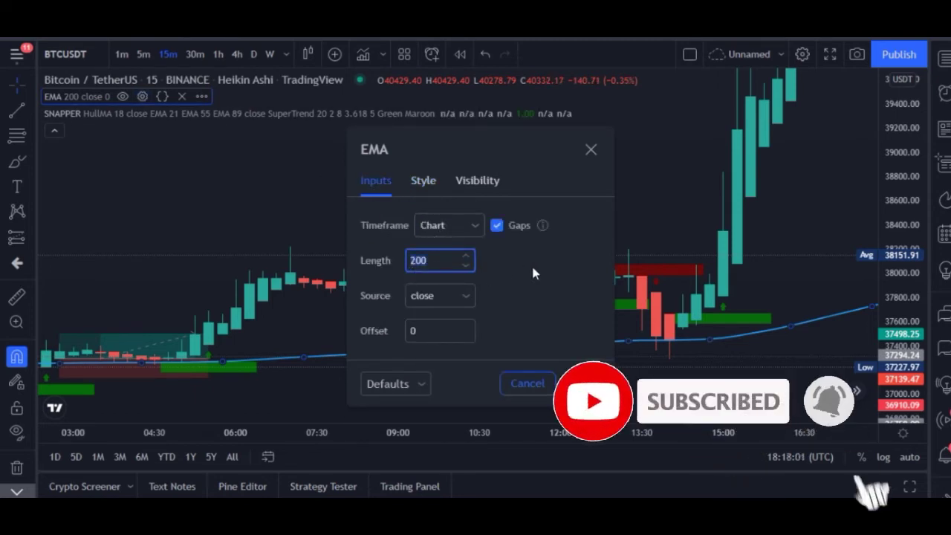
{"action": "left_click", "coordinate": [548, 377]}
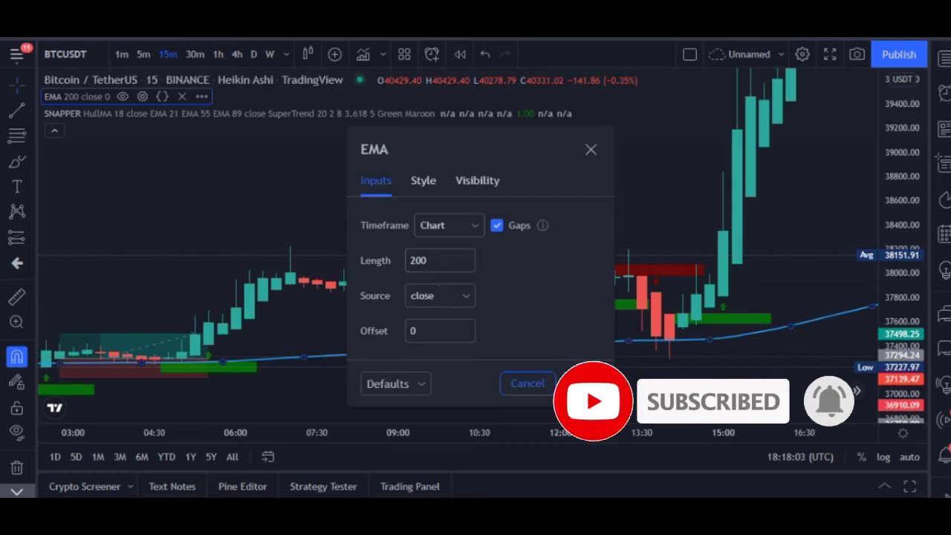
{"action": "left_click", "coordinate": [548, 377]}
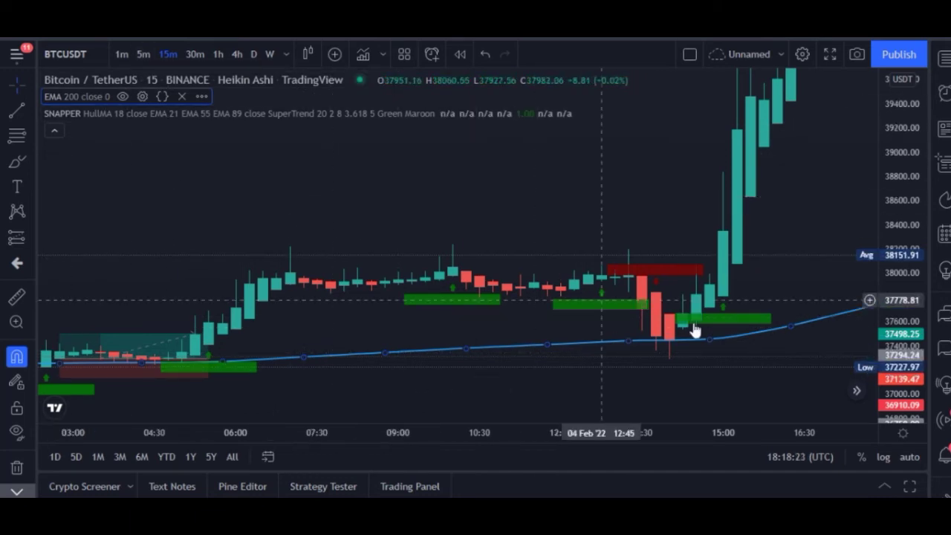
{"action": "scroll", "coordinate": [345, 336], "scroll_direction": "left", "scroll_amount": 5}
{"action": "scroll", "coordinate": [342, 336], "scroll_direction": "left", "scroll_amount": 8}
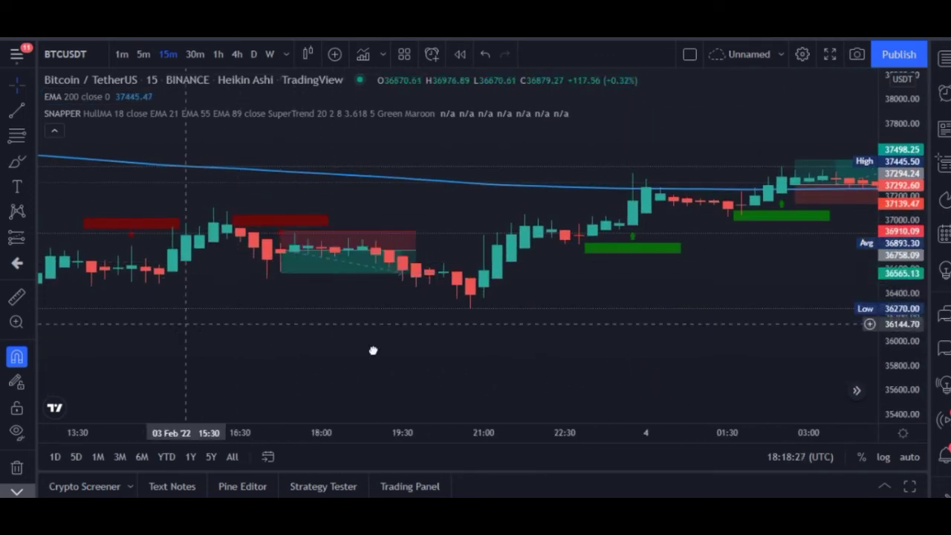
{"action": "left_click_drag", "start_coordinate": [280, 339], "coordinate": [511, 340]}
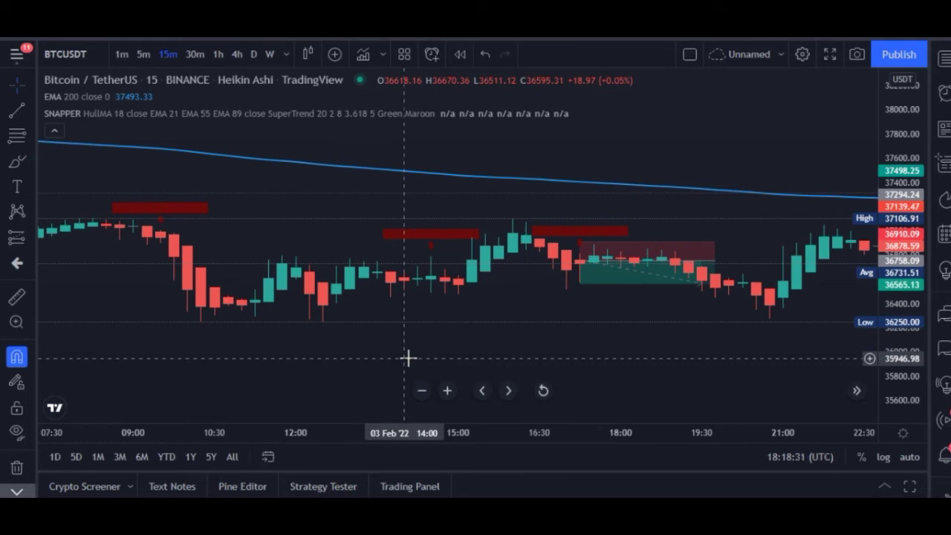
{"action": "left_click_drag", "start_coordinate": [438, 346], "coordinate": [239, 371]}
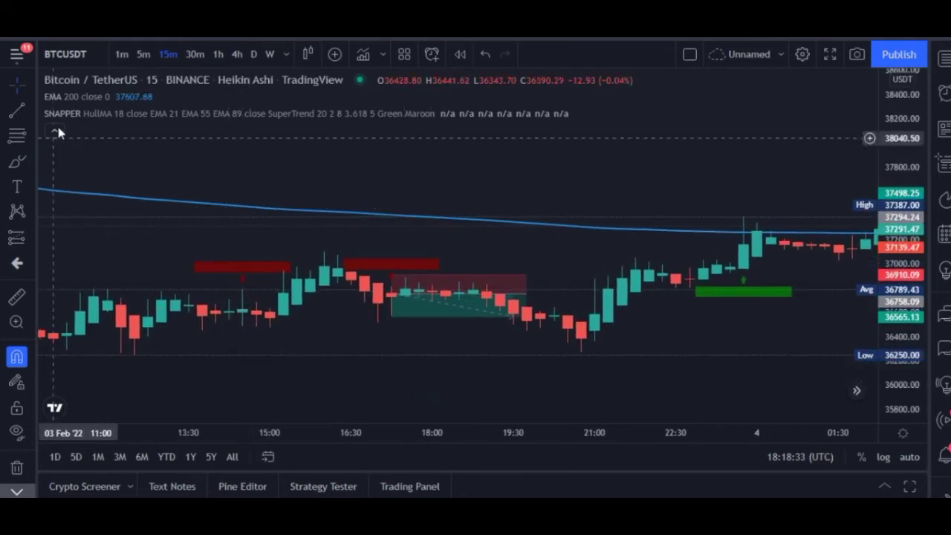
{"action": "mouse_move", "coordinate": [468, 271]}
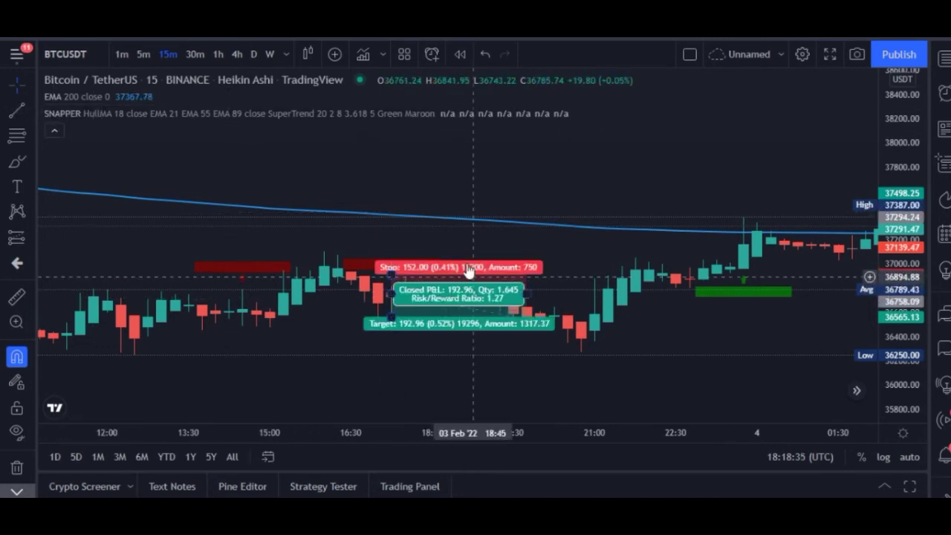
{"action": "left_click_drag", "start_coordinate": [416, 195], "coordinate": [249, 182]}
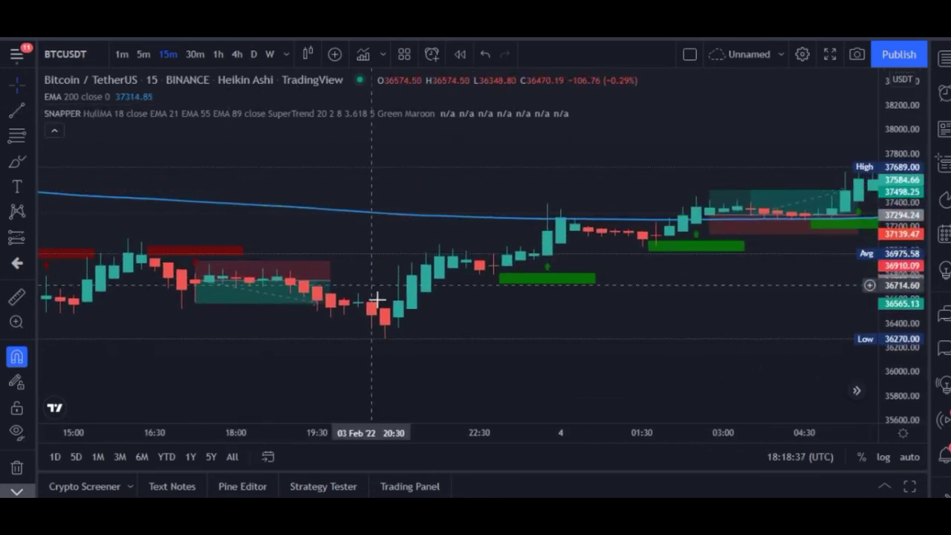
{"action": "left_click_drag", "start_coordinate": [516, 325], "coordinate": [407, 324]}
{"action": "left_click_drag", "start_coordinate": [482, 312], "coordinate": [470, 310]}
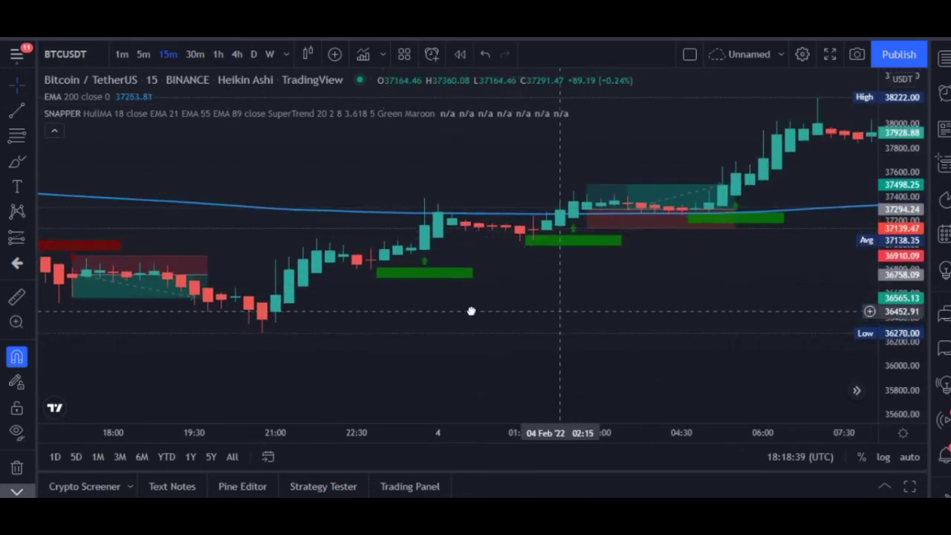
{"action": "scroll", "coordinate": [469, 311], "scroll_direction": "right", "scroll_amount": 5}
{"action": "scroll", "coordinate": [594, 289], "scroll_direction": "right", "scroll_amount": 5}
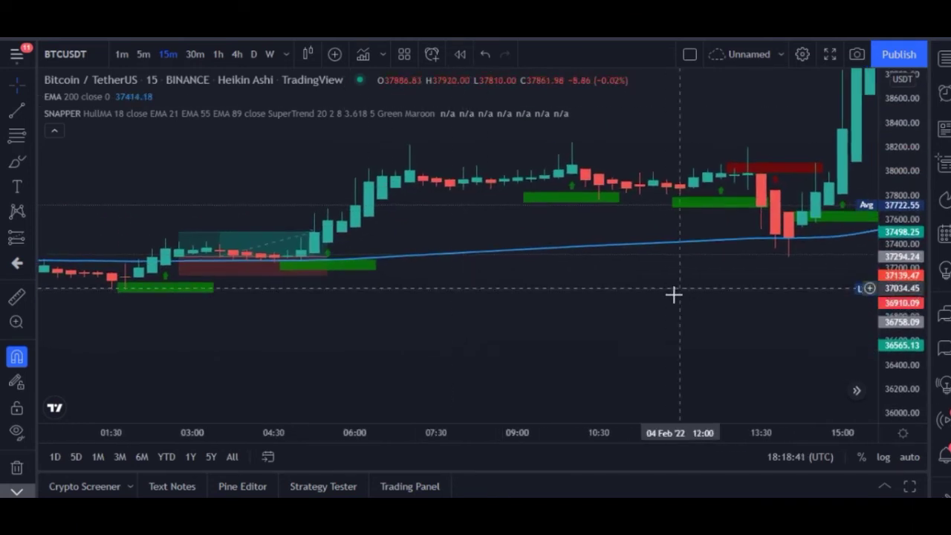
{"action": "left_click_drag", "start_coordinate": [672, 295], "coordinate": [463, 240]}
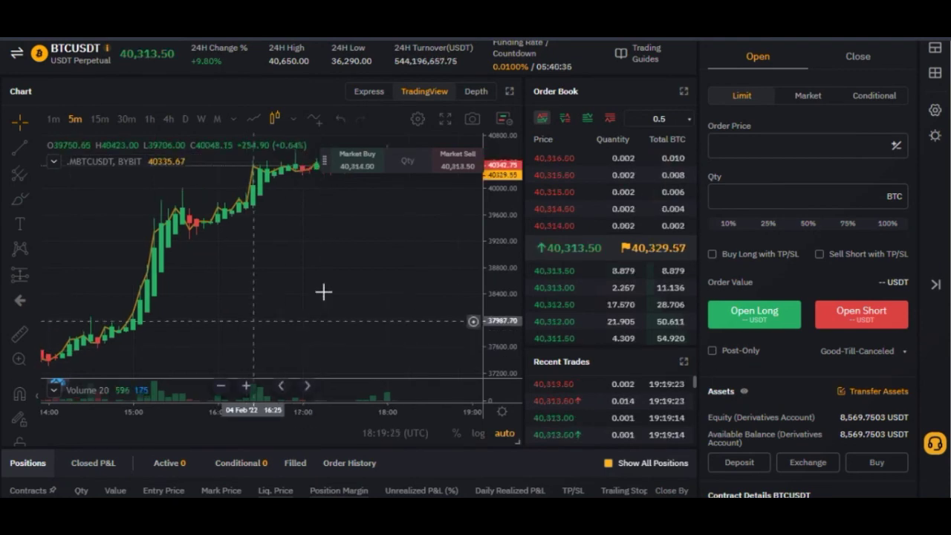
{"action": "scroll", "coordinate": [183, 324], "scroll_direction": "up", "scroll_amount": 3}
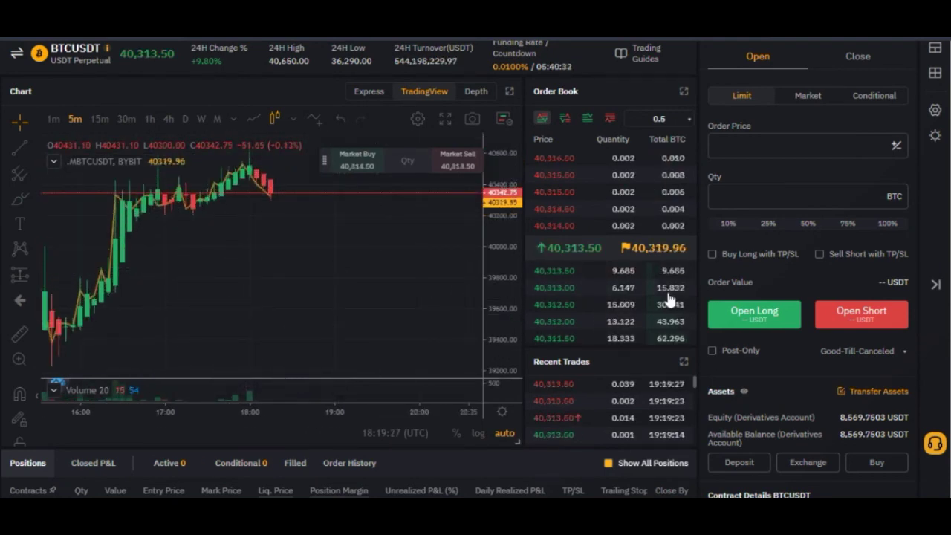
Scroll down to the BTCUSDT perpetual Positions and Contract Details, then back up to the chart
{"action": "scroll", "coordinate": [669, 314], "scroll_direction": "down", "scroll_amount": 3}
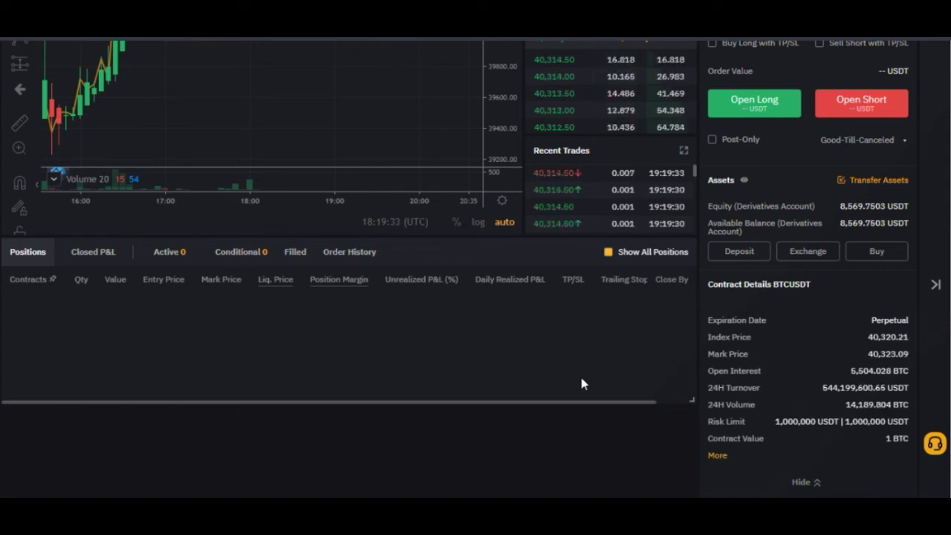
{"action": "scroll", "coordinate": [631, 368], "scroll_direction": "up", "scroll_amount": 3}
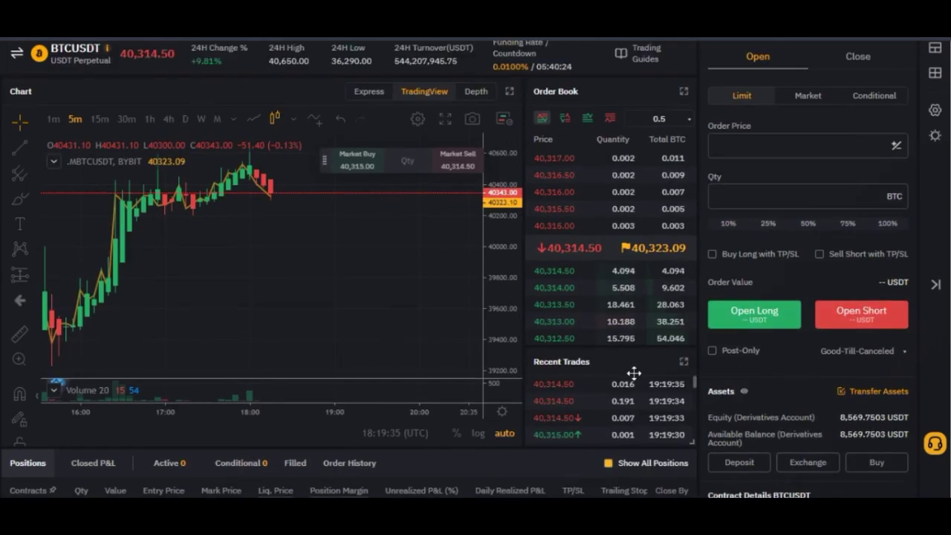